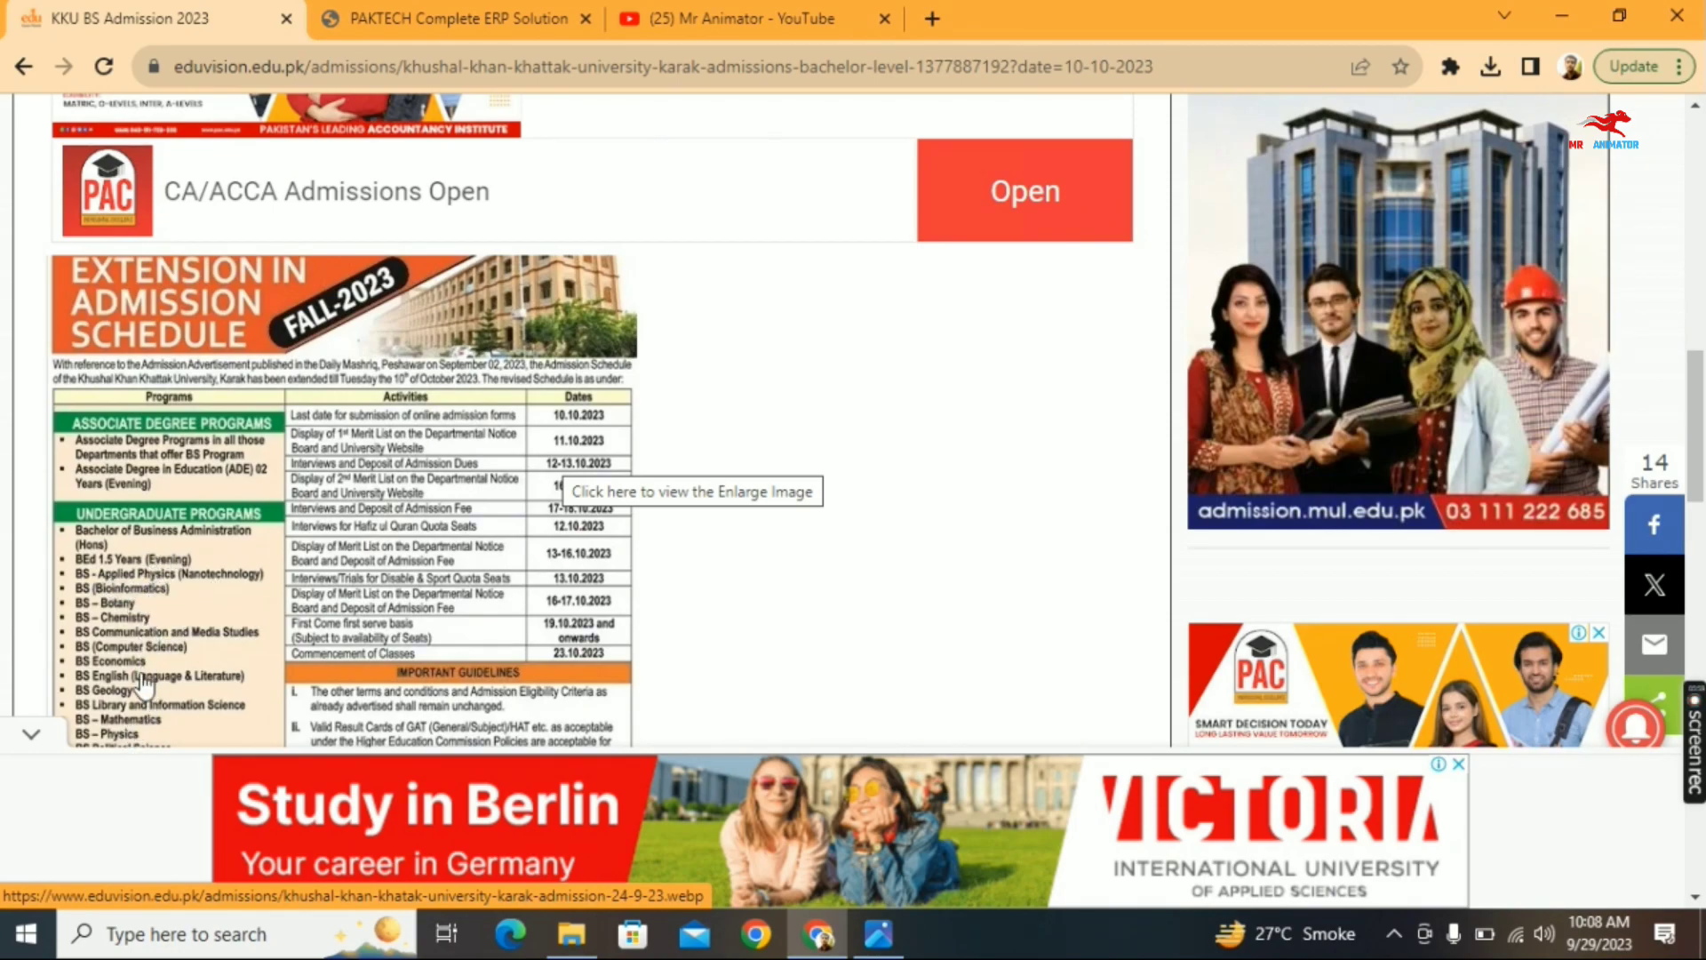
- Review the programs and dates in the KKU admission notice and create an applicant account on the university's admission portal
{"action": "left_click_drag", "start_coordinate": [1697, 470], "coordinate": [1699, 546]}
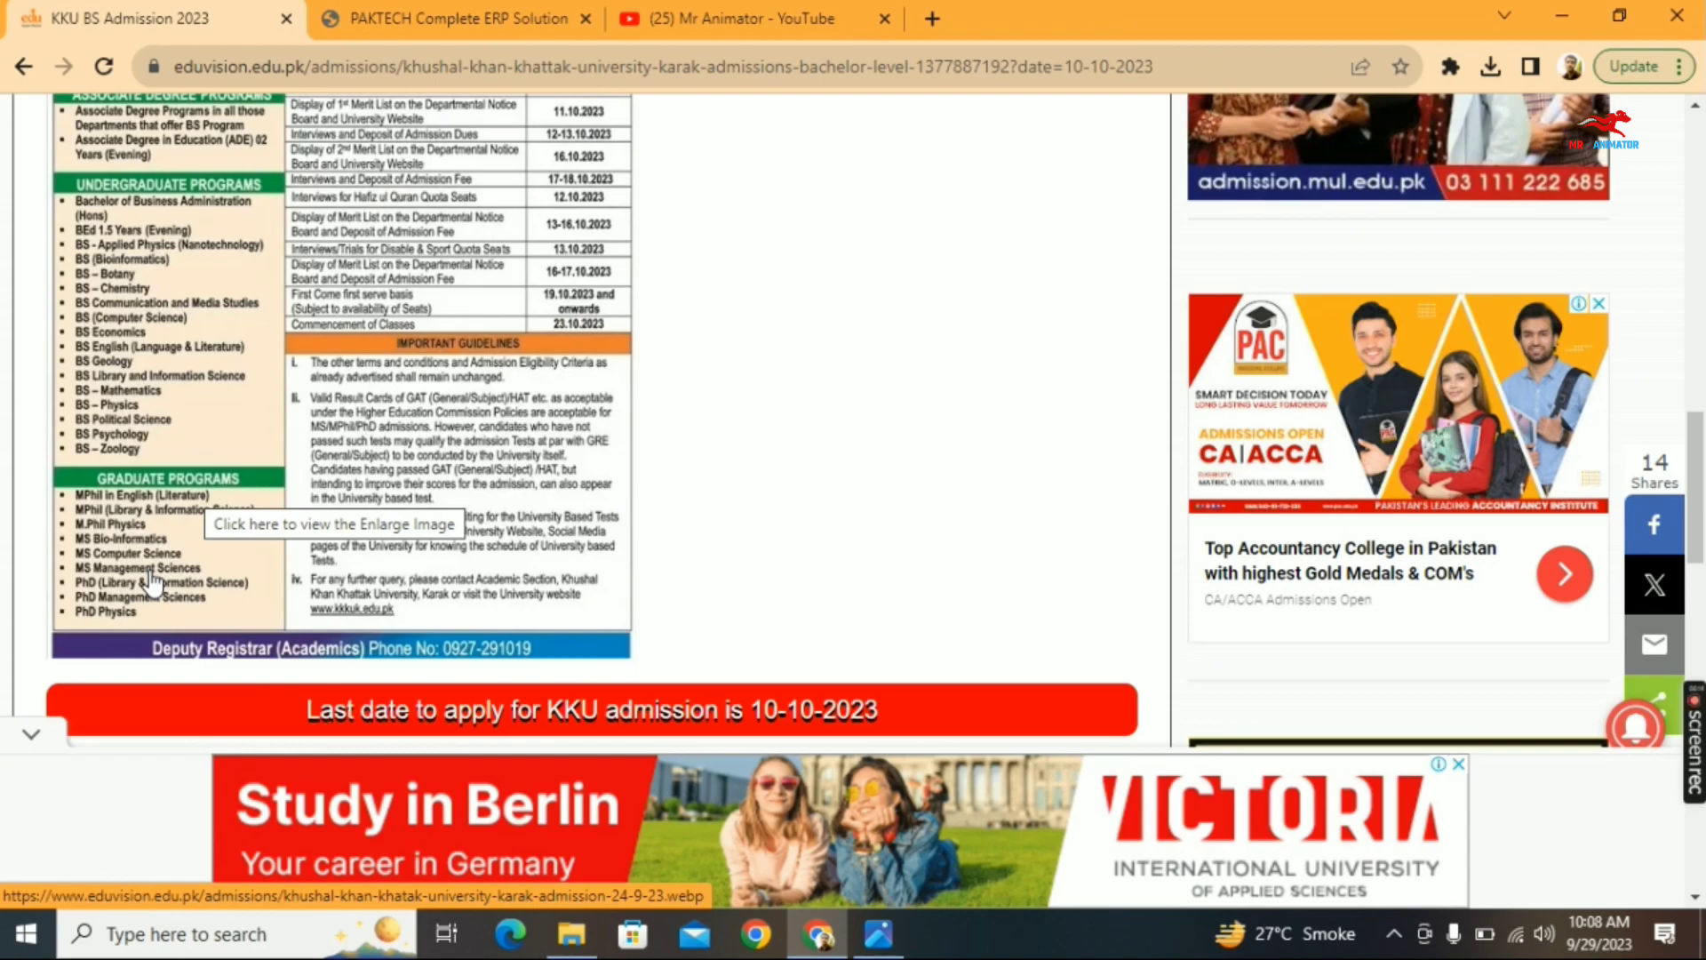
{"action": "left_click_drag", "start_coordinate": [1695, 484], "coordinate": [1703, 189]}
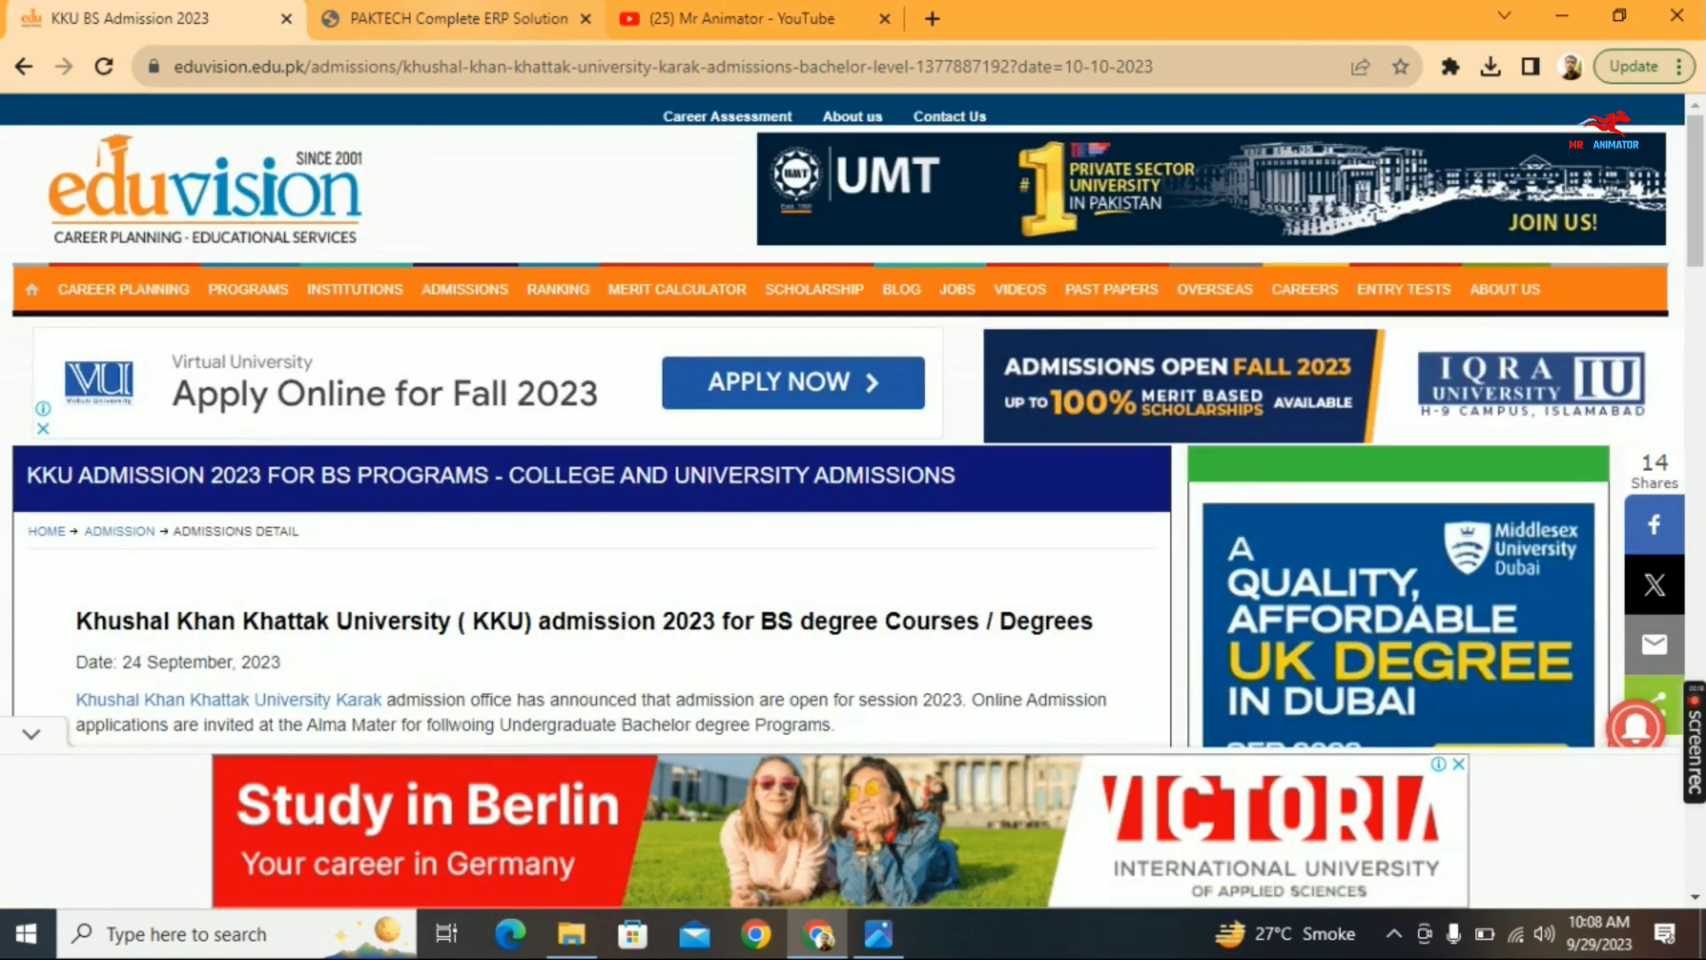
{"action": "left_click", "coordinate": [457, 19]}
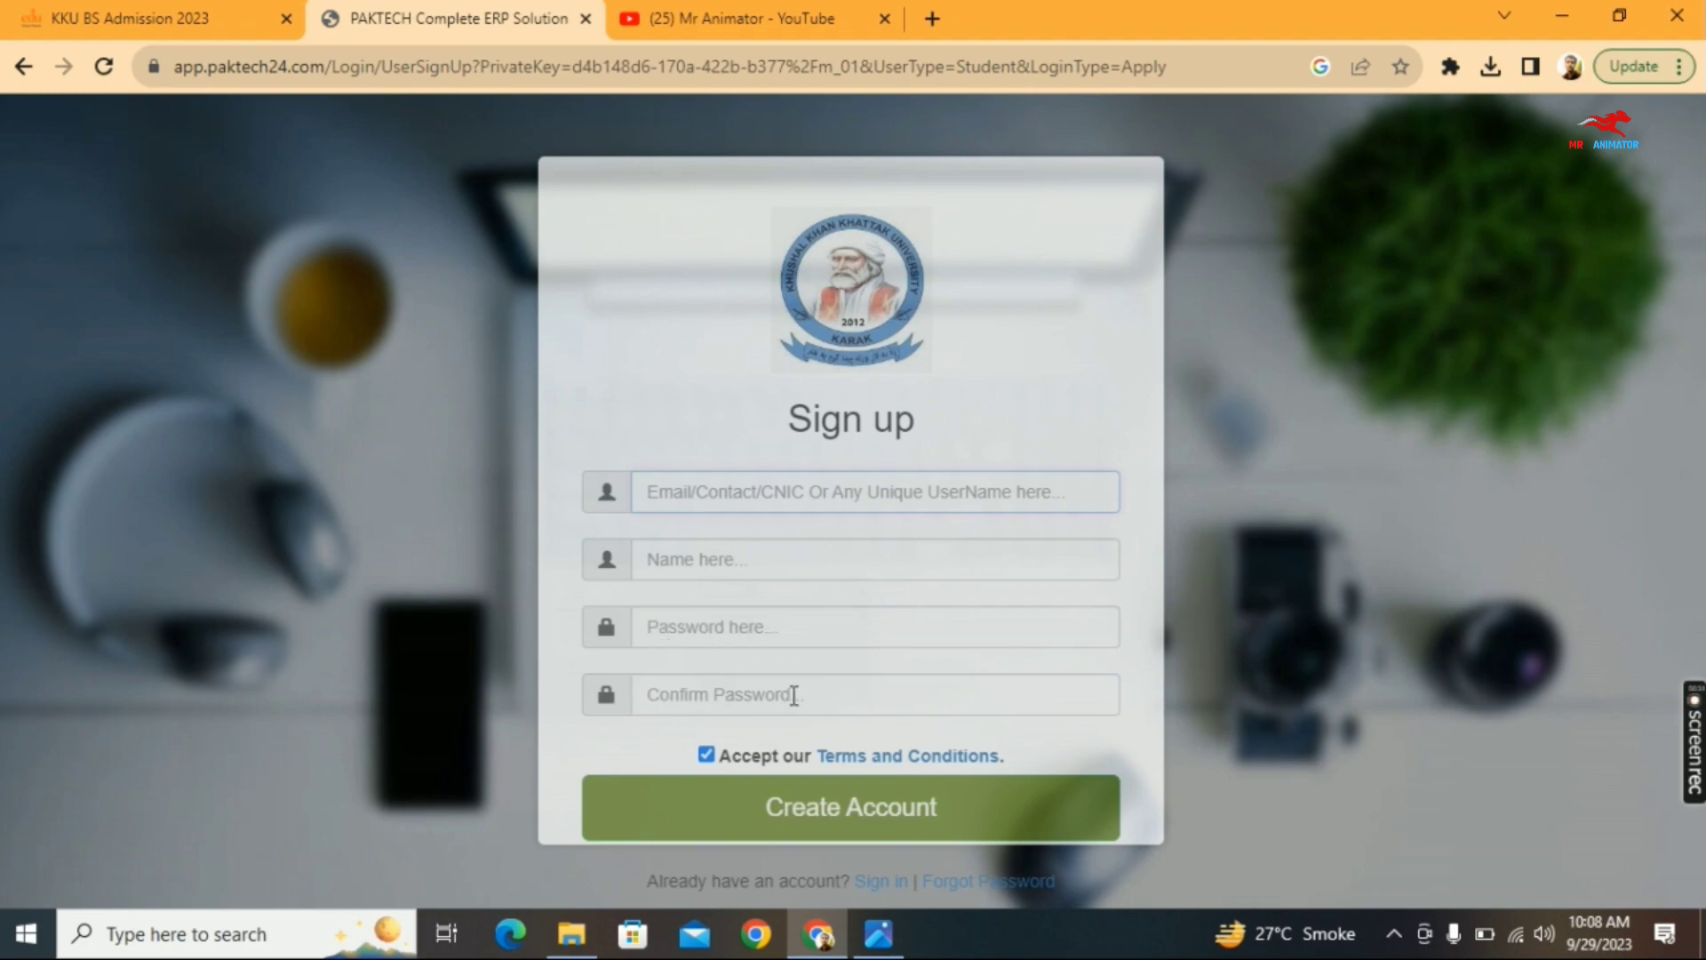
{"action": "left_click", "coordinate": [880, 811]}
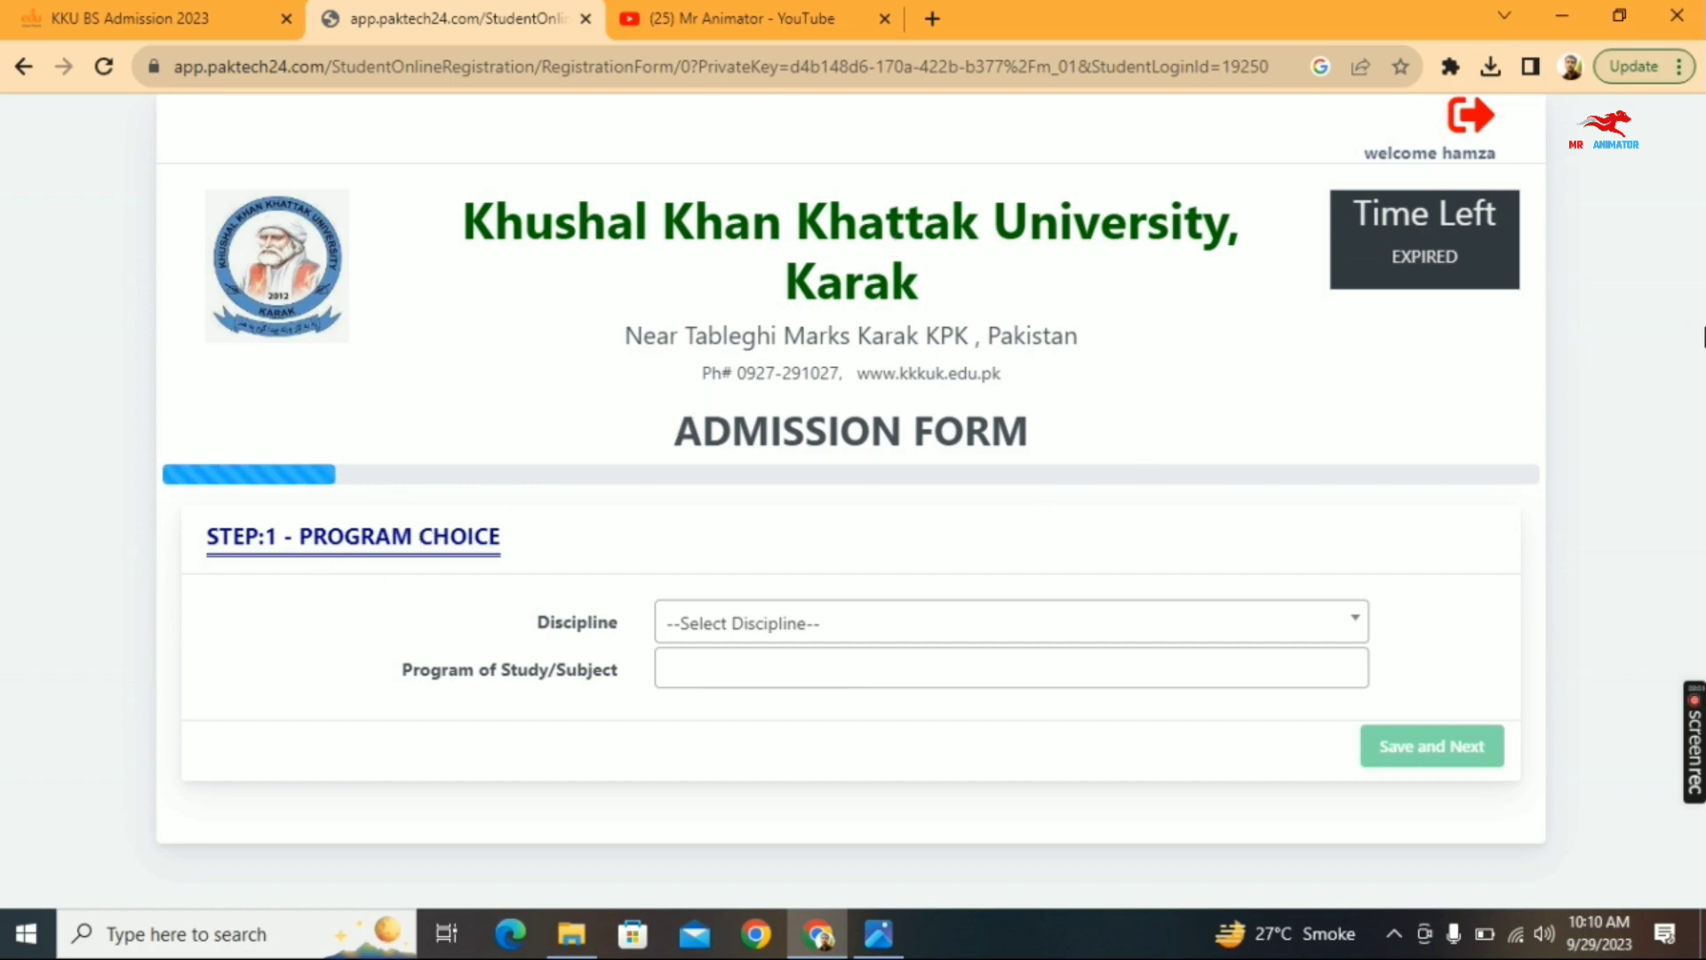
- Set the discipline to BS 4 Year Programs and choose BS Communication Media Studies as the program of study
{"action": "left_click", "coordinate": [901, 620]}
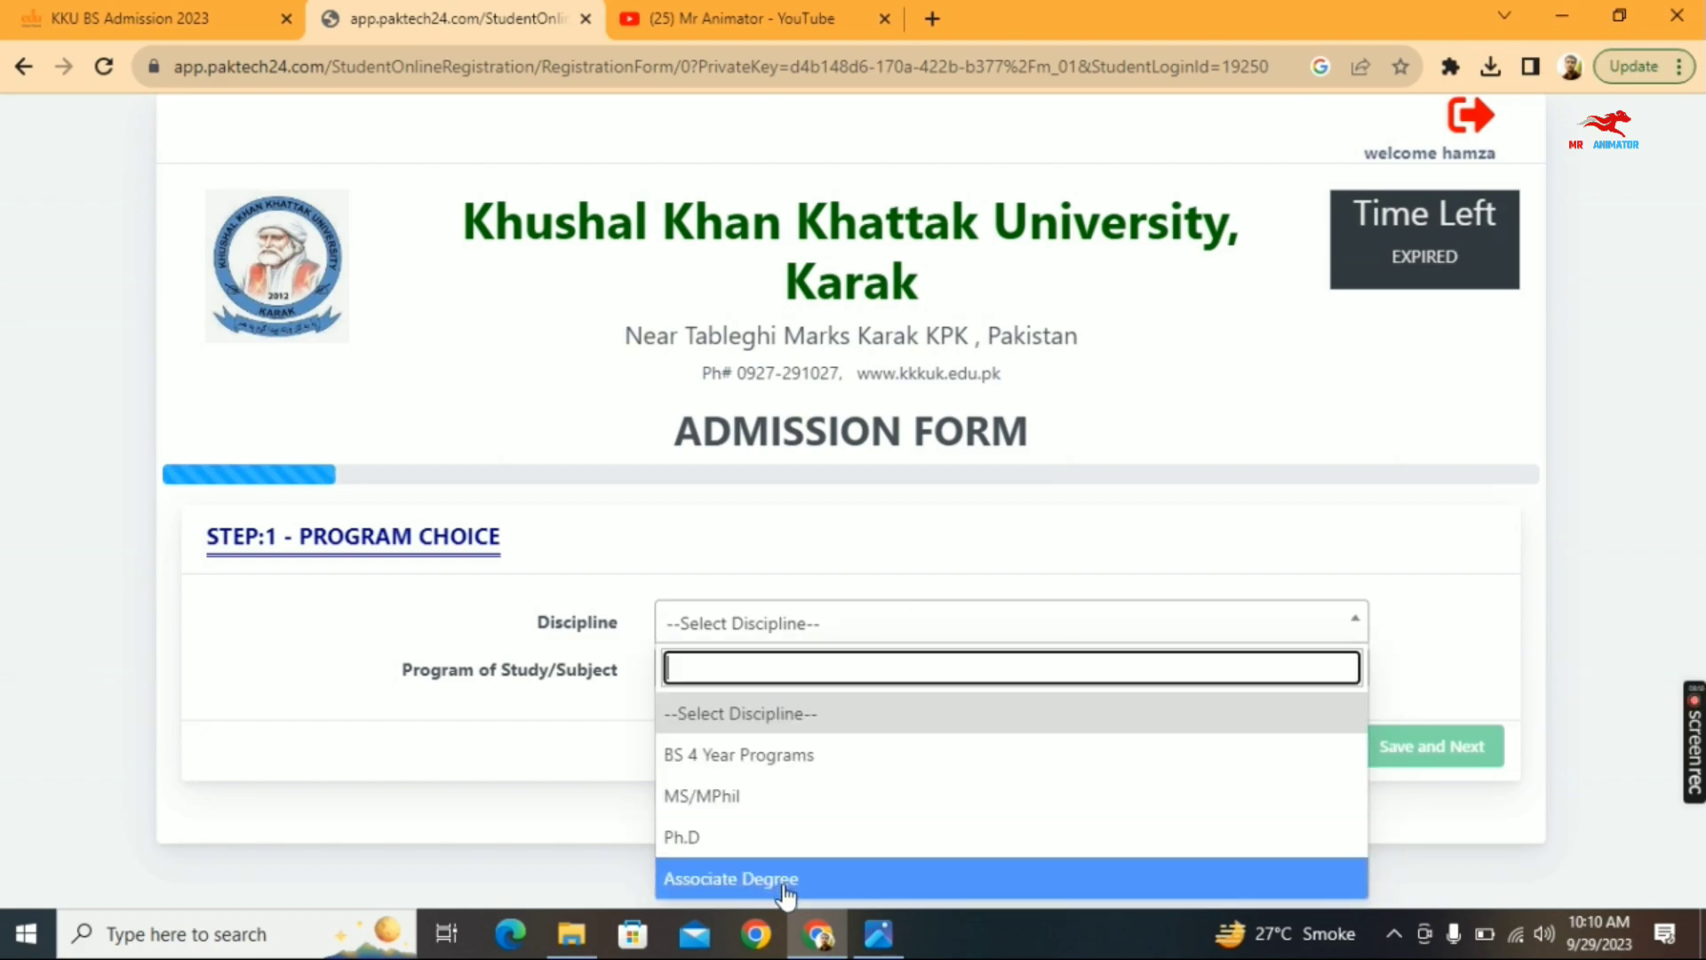
{"action": "left_click", "coordinate": [823, 753]}
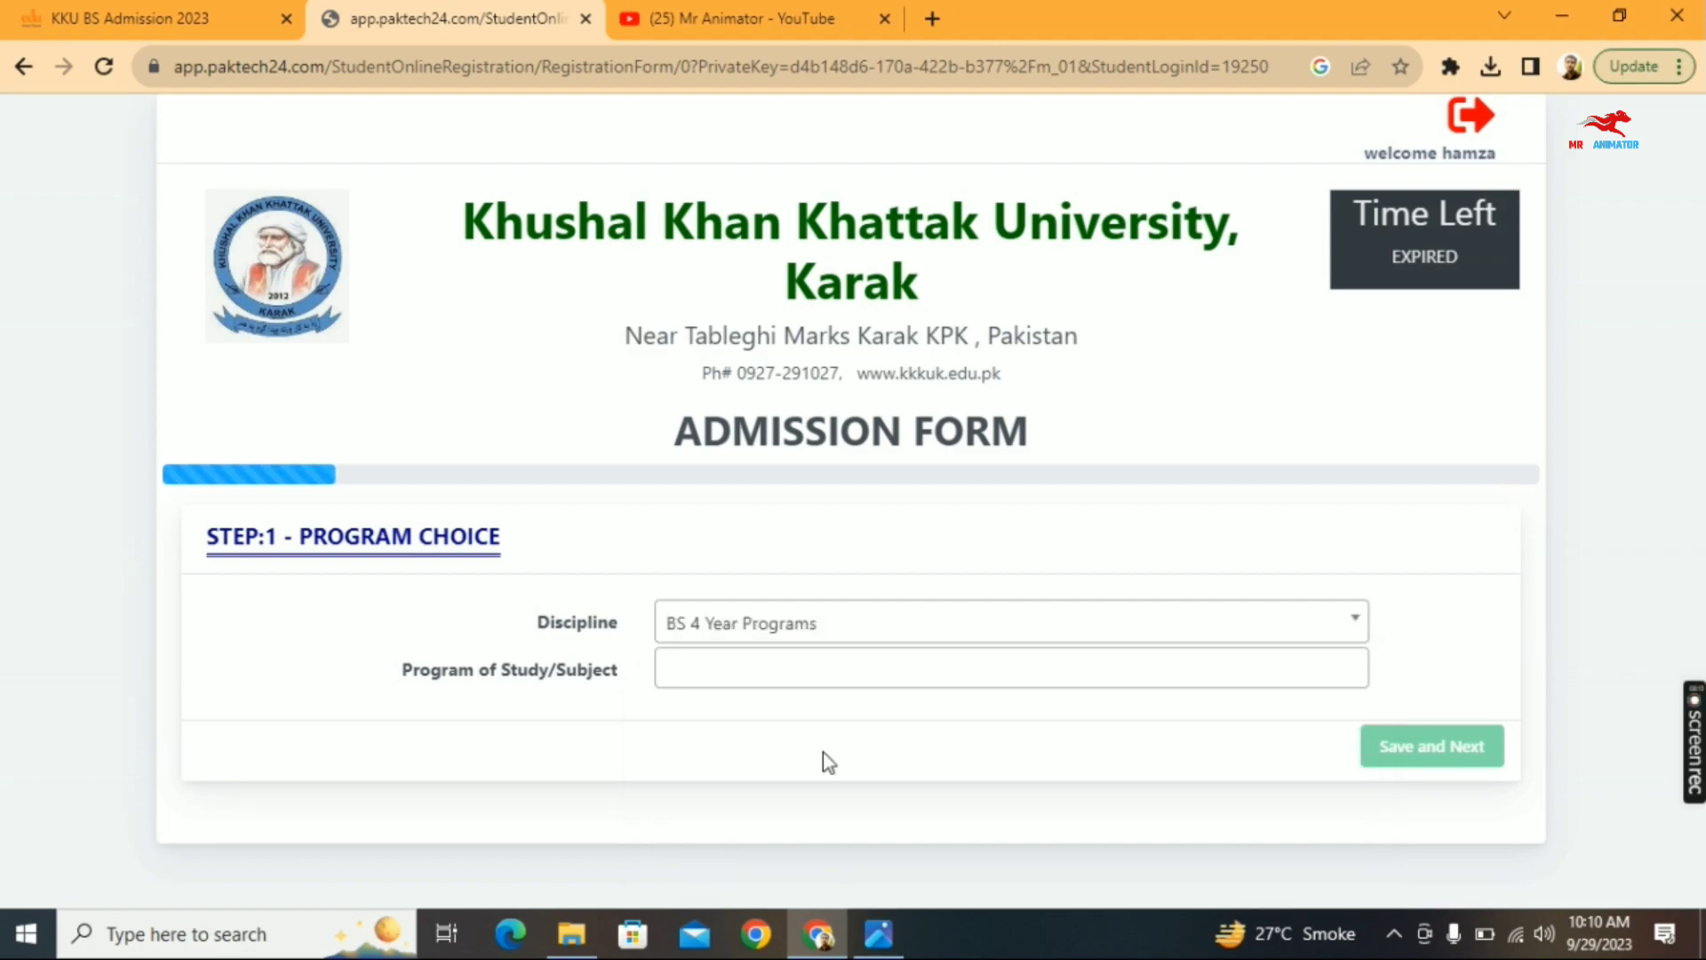
{"action": "left_click", "coordinate": [900, 672]}
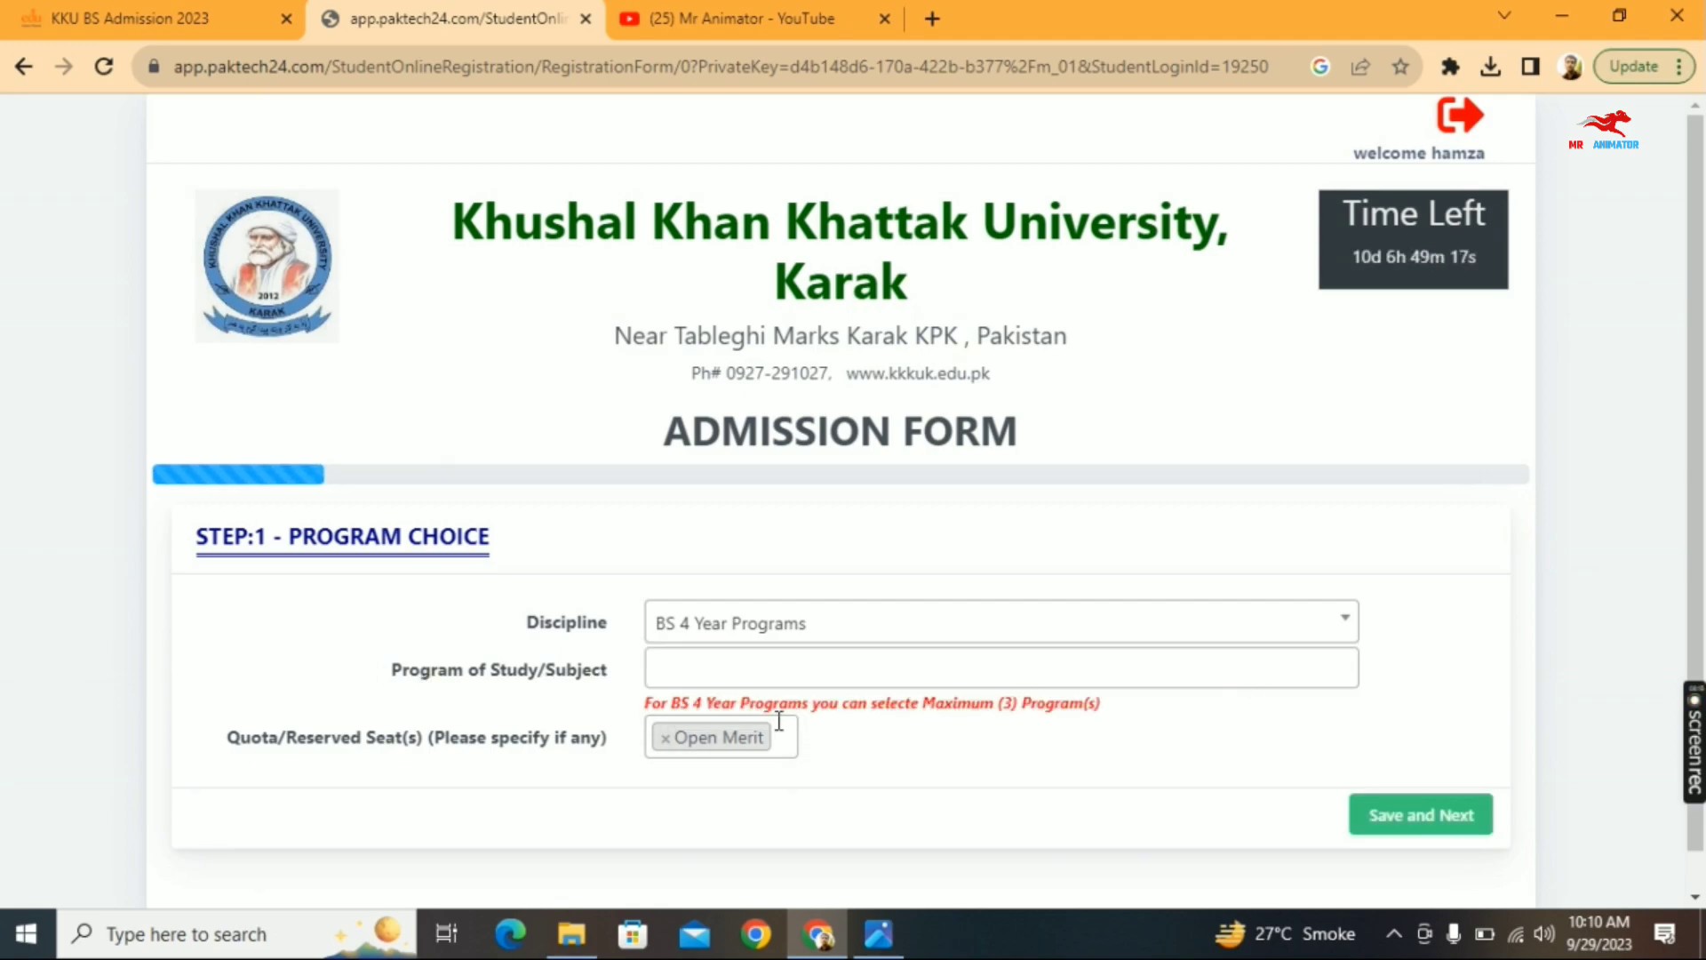
{"action": "left_click", "coordinate": [726, 669]}
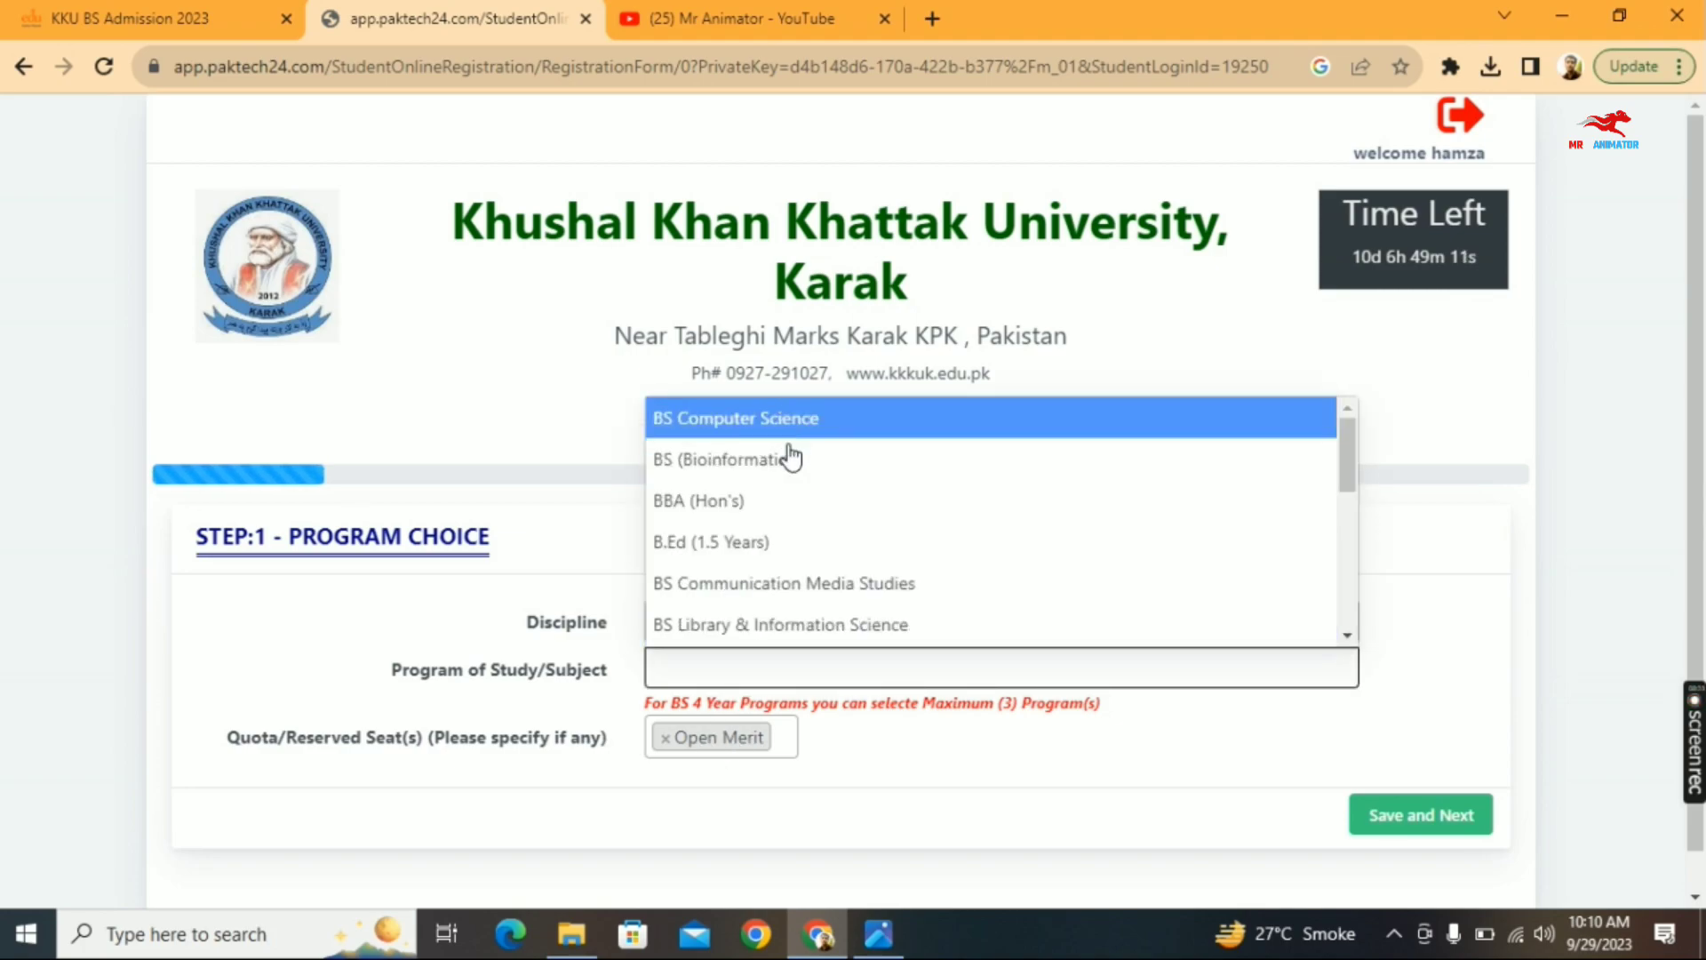
{"action": "left_click", "coordinate": [790, 585]}
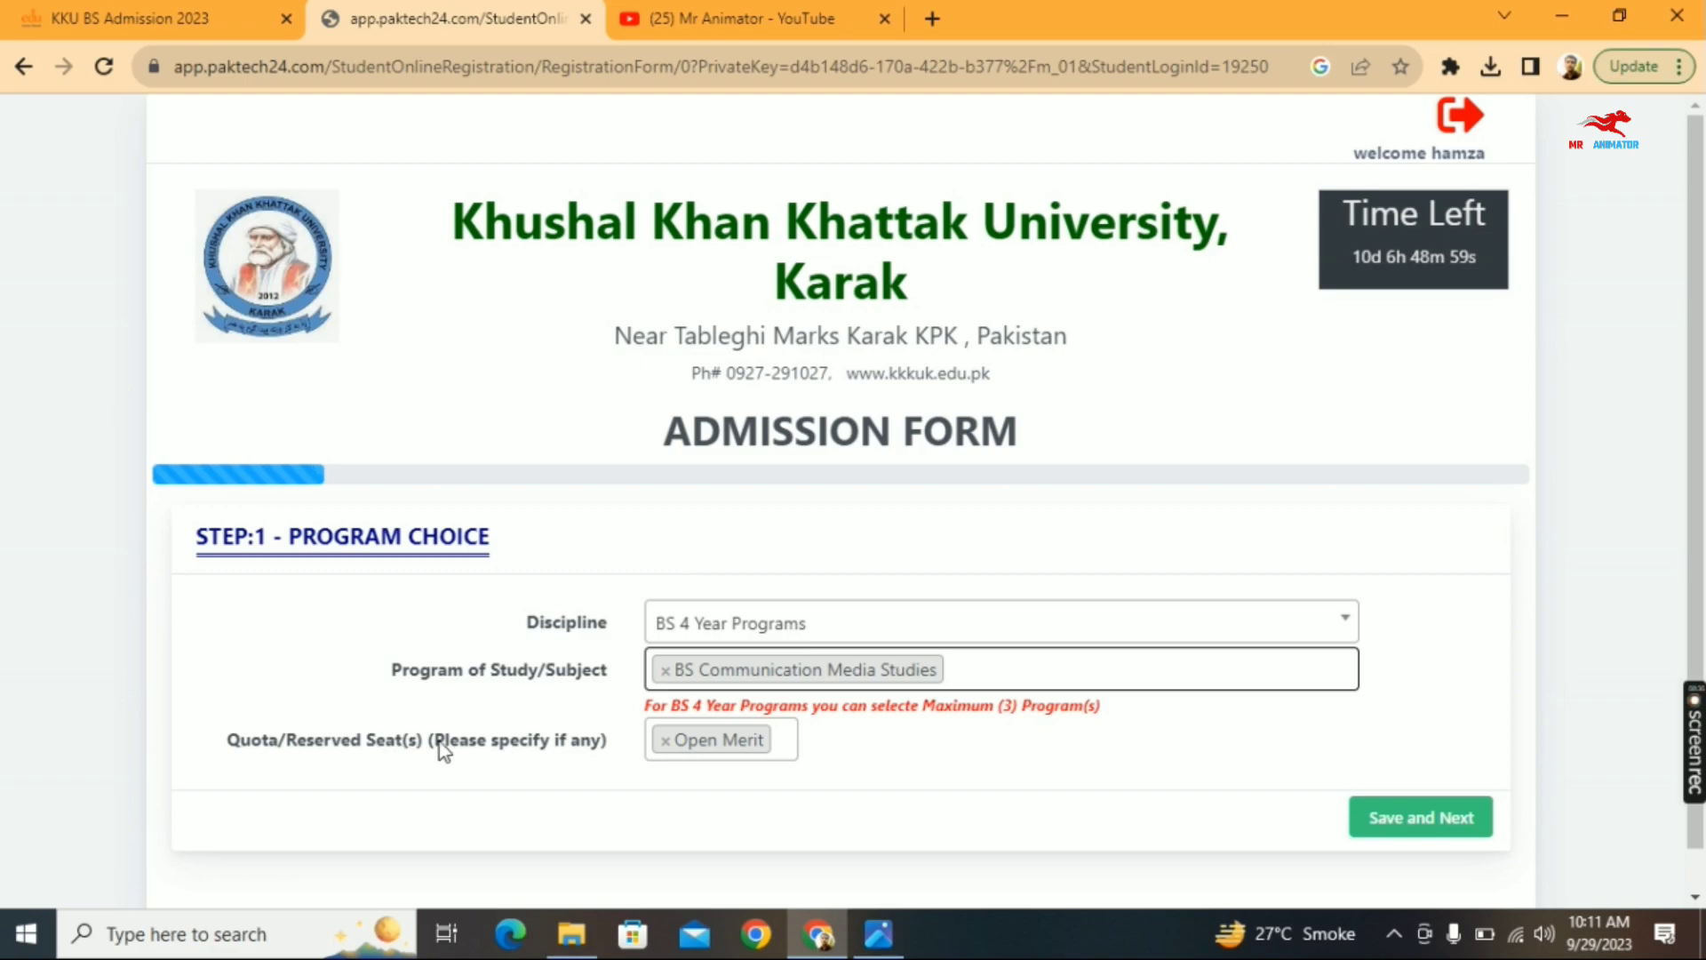
- Add Earstwhile FATA to the quota/reserved seats alongside Open Merit
{"action": "left_click", "coordinate": [781, 740]}
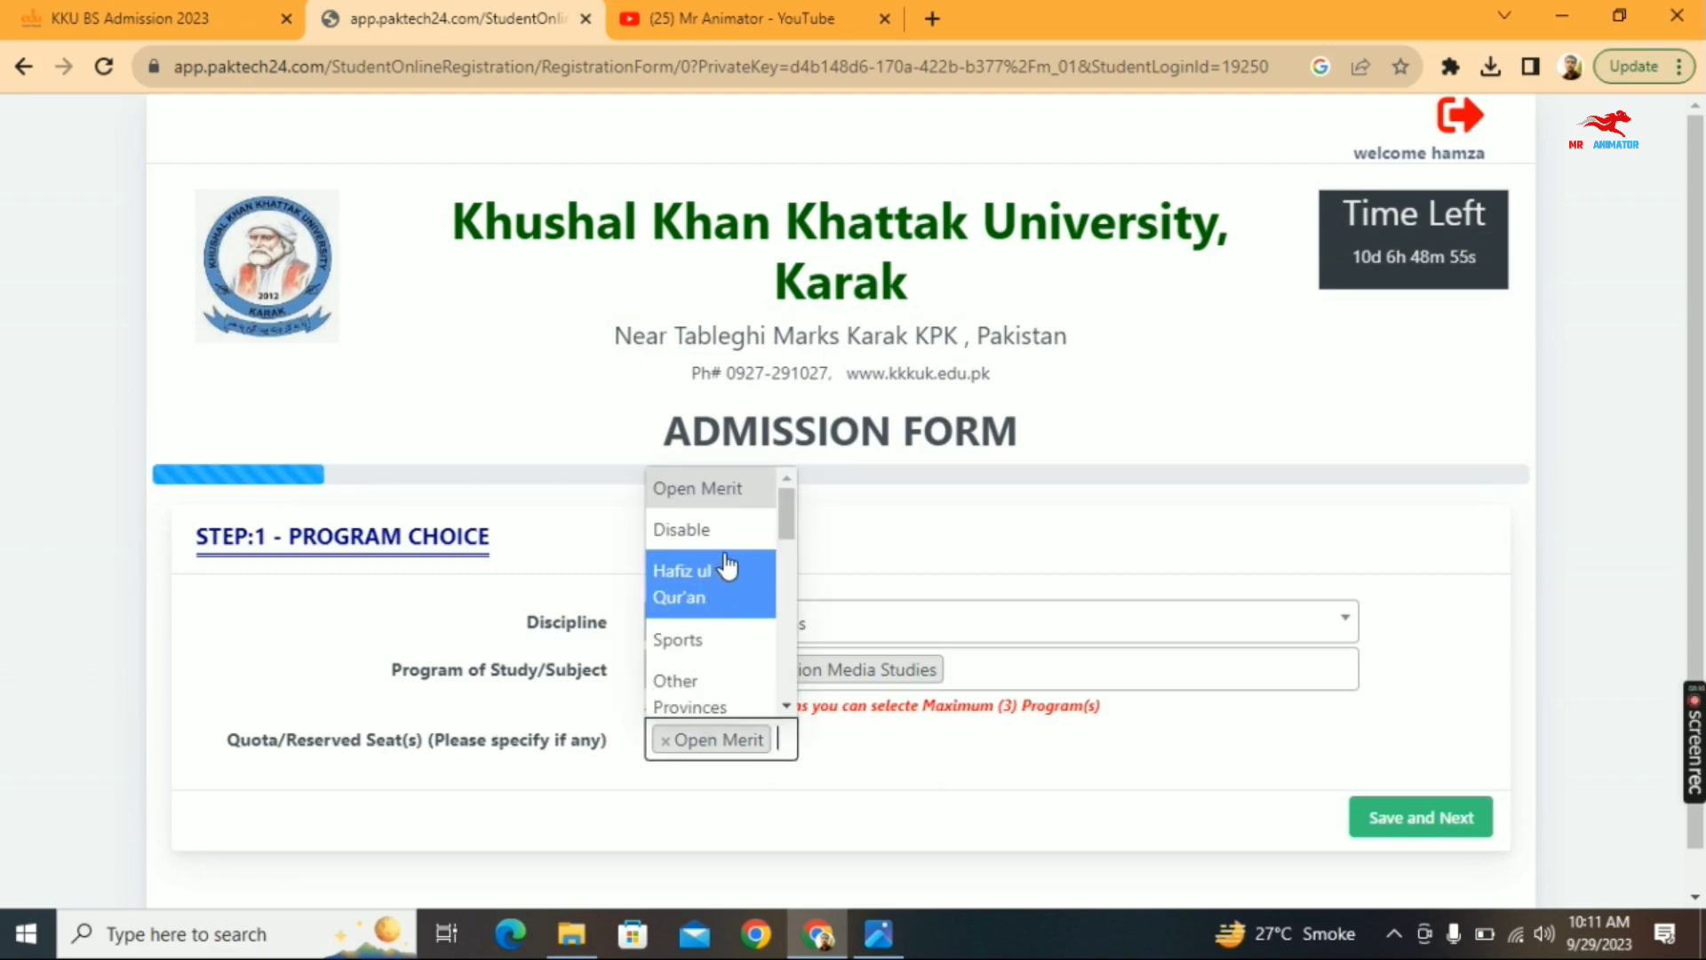
{"action": "left_click_drag", "start_coordinate": [785, 529], "coordinate": [784, 660]}
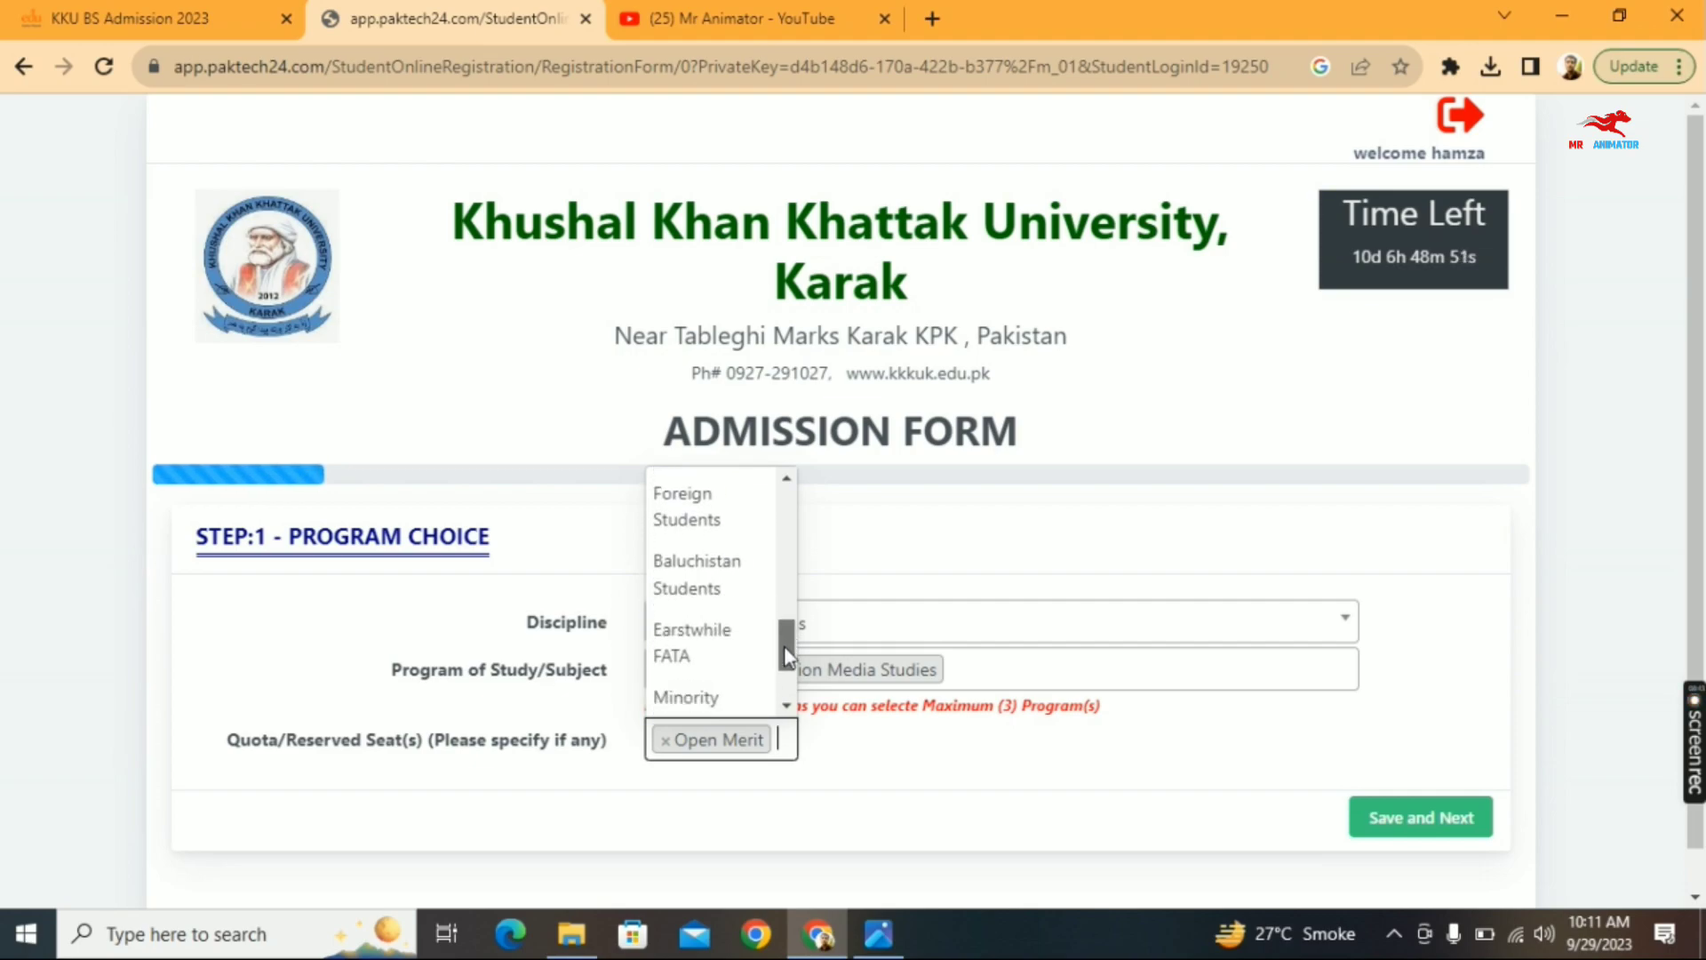
{"action": "left_click", "coordinate": [683, 651]}
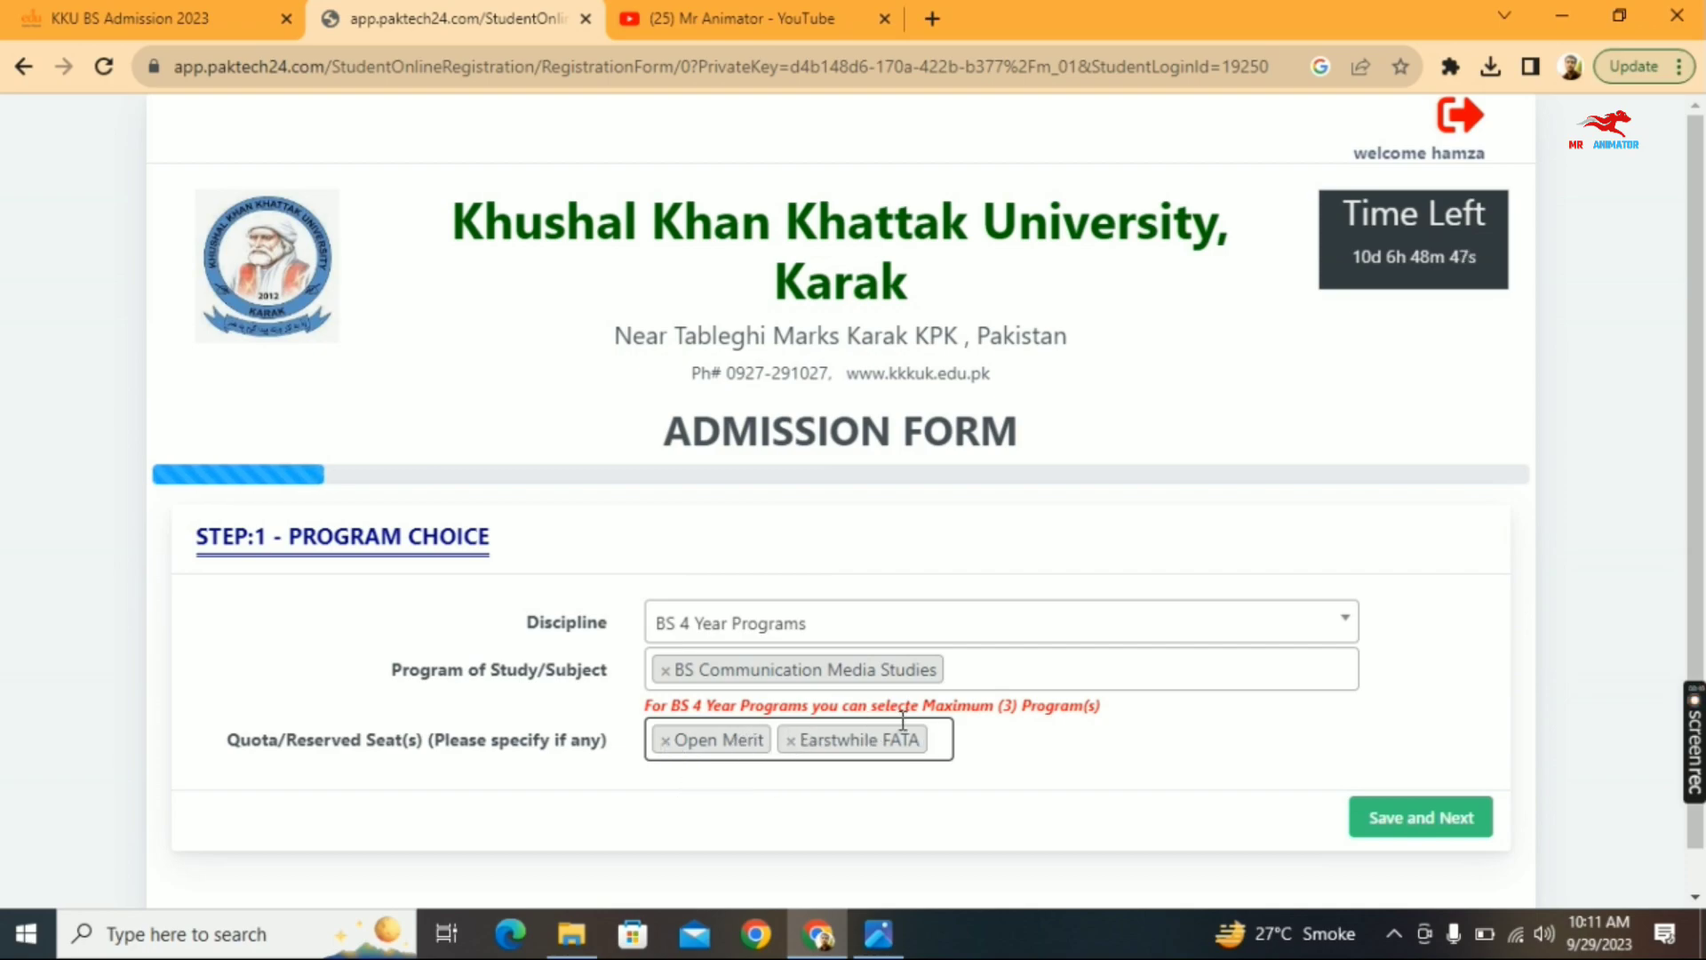
- Add BS (Bioinformatics) and BS Computer Science to the programs of study and save the program choice
{"action": "left_click", "coordinate": [1022, 679]}
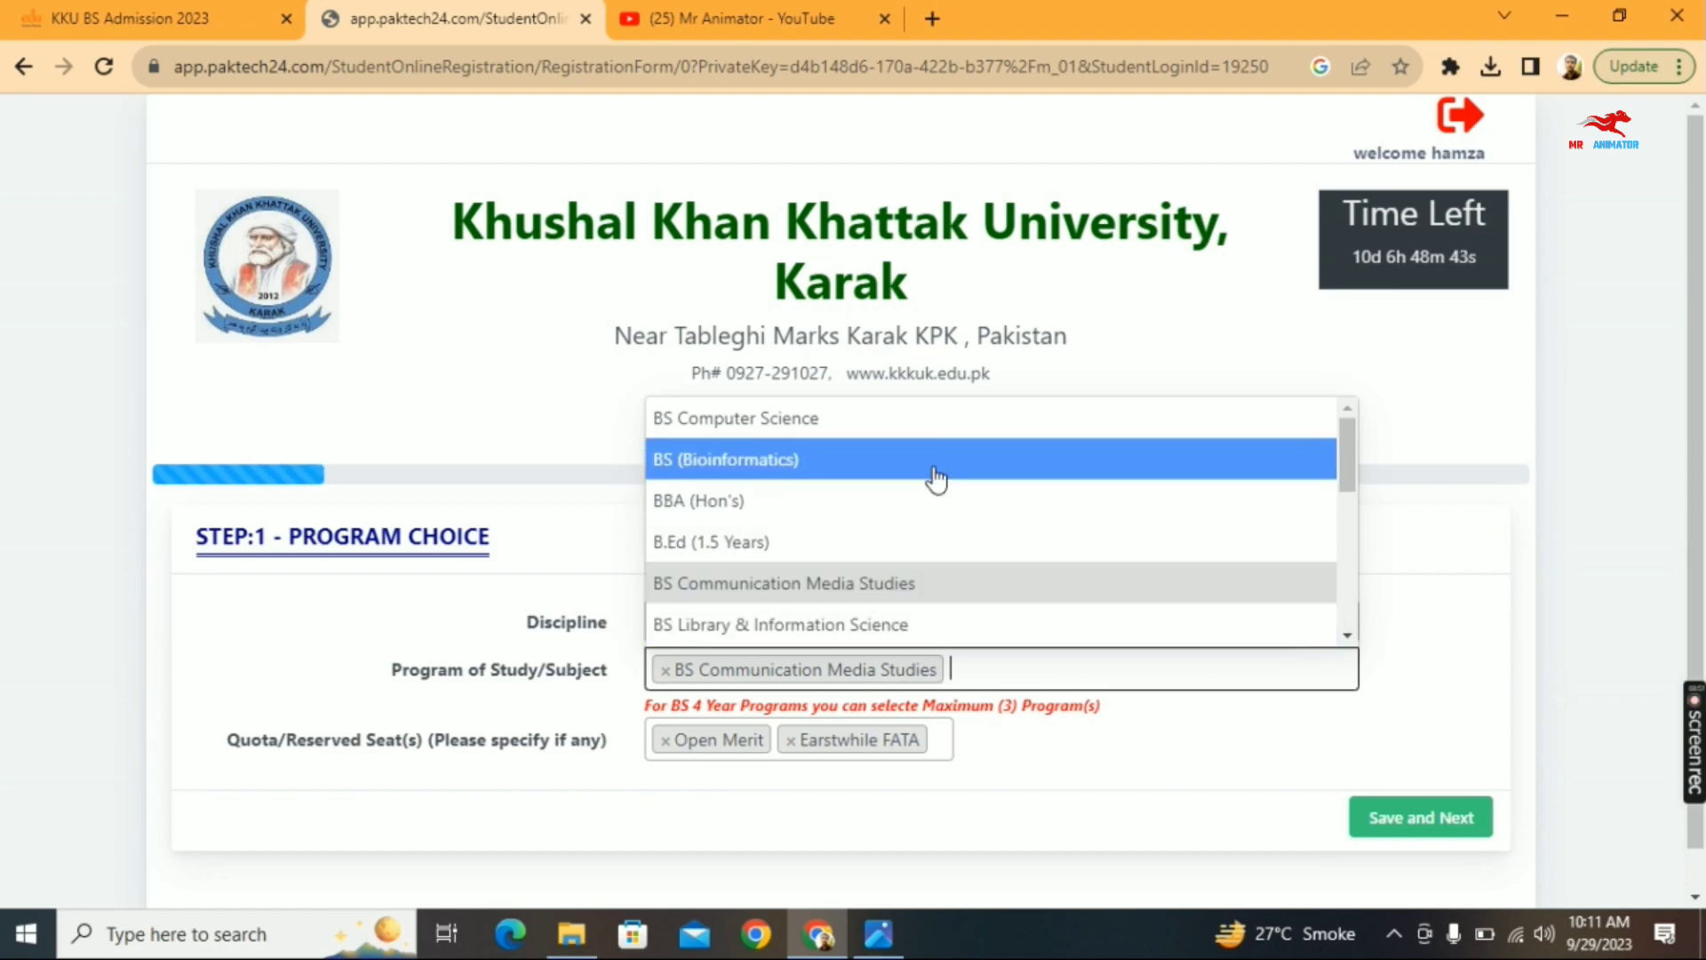
{"action": "left_click", "coordinate": [935, 467]}
{"action": "left_click", "coordinate": [1192, 659]}
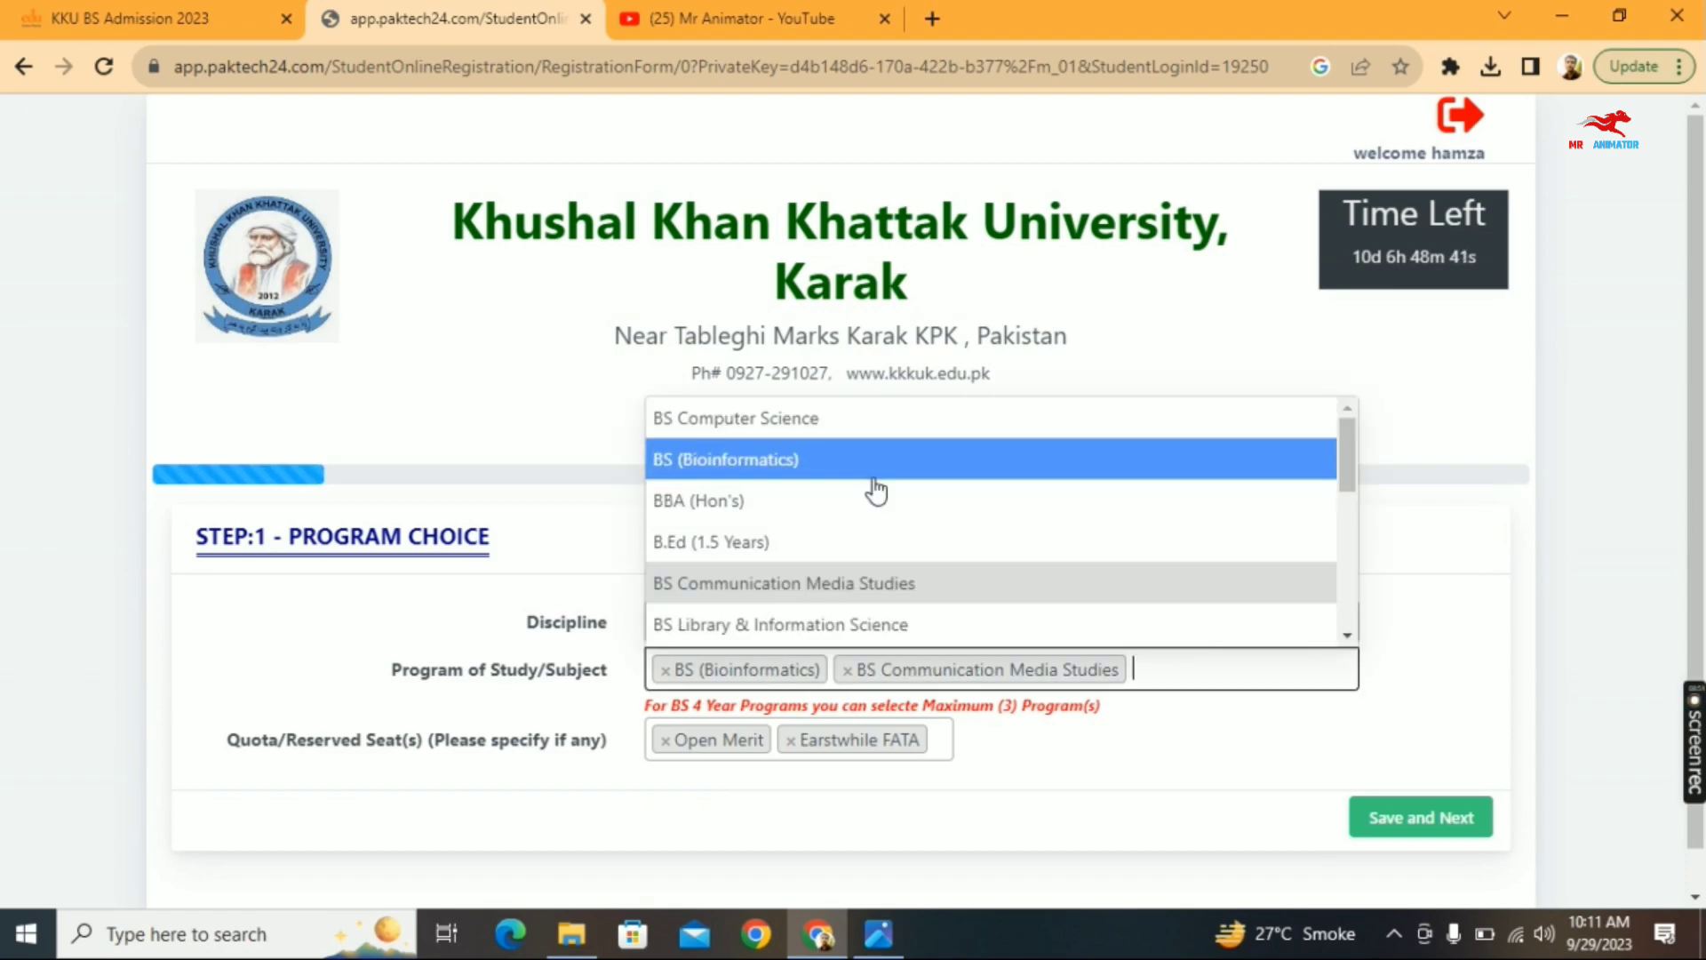
{"action": "left_click", "coordinate": [898, 420]}
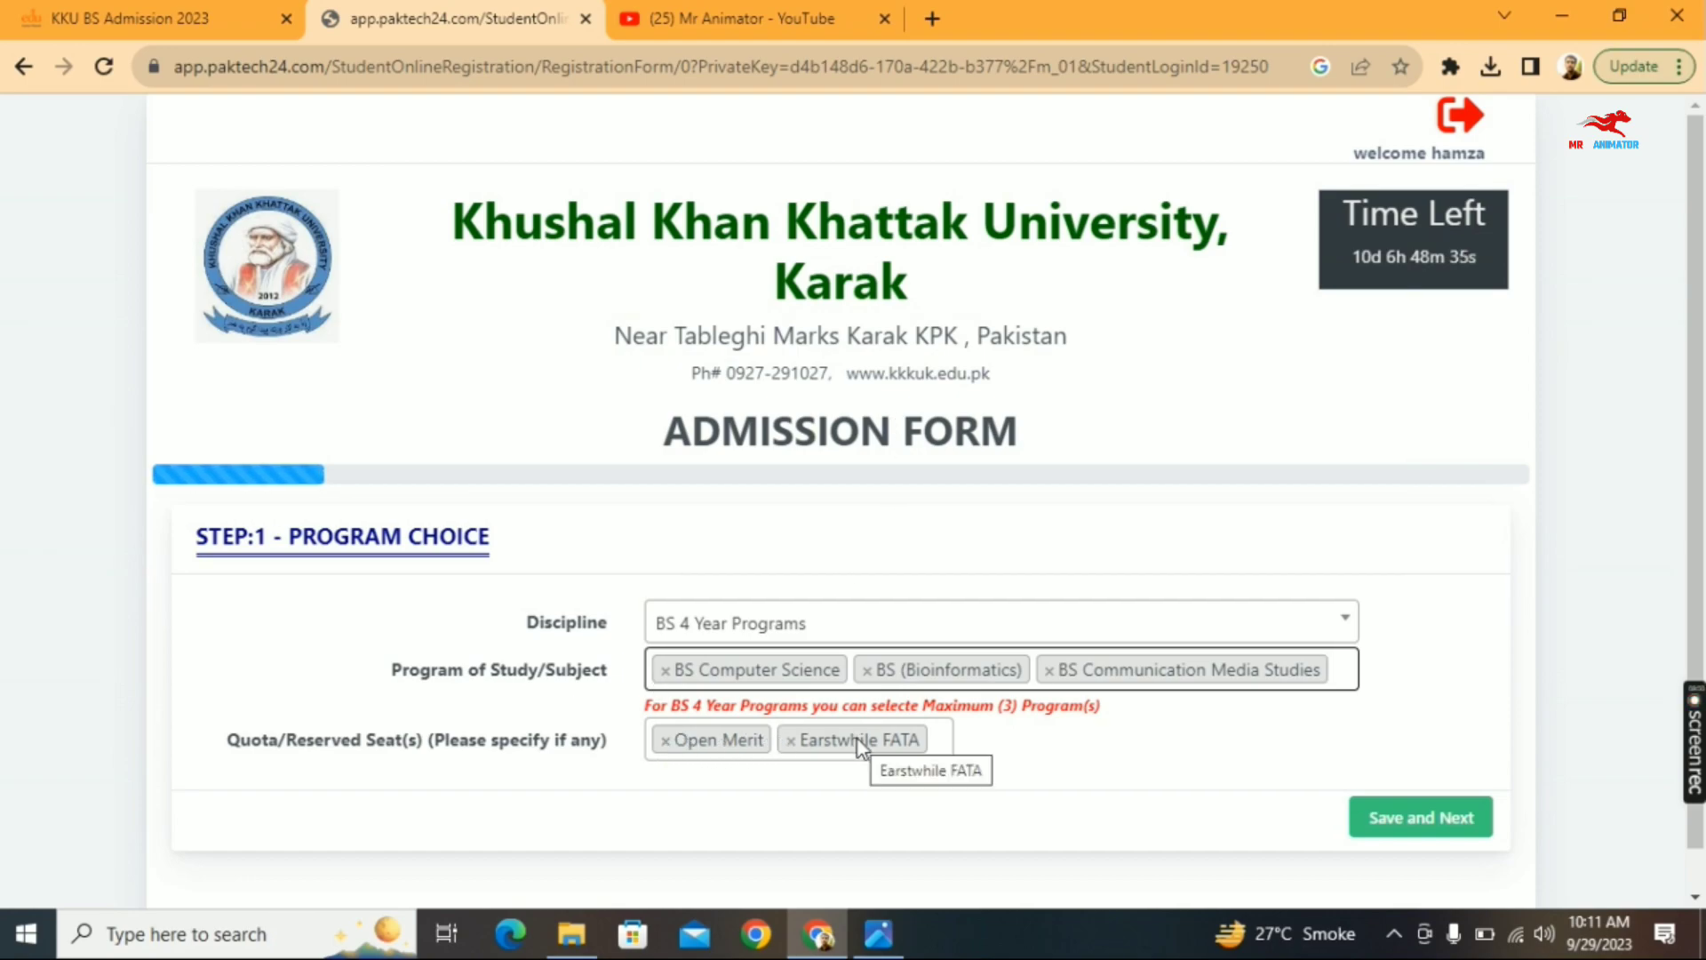
{"action": "left_click", "coordinate": [1449, 823]}
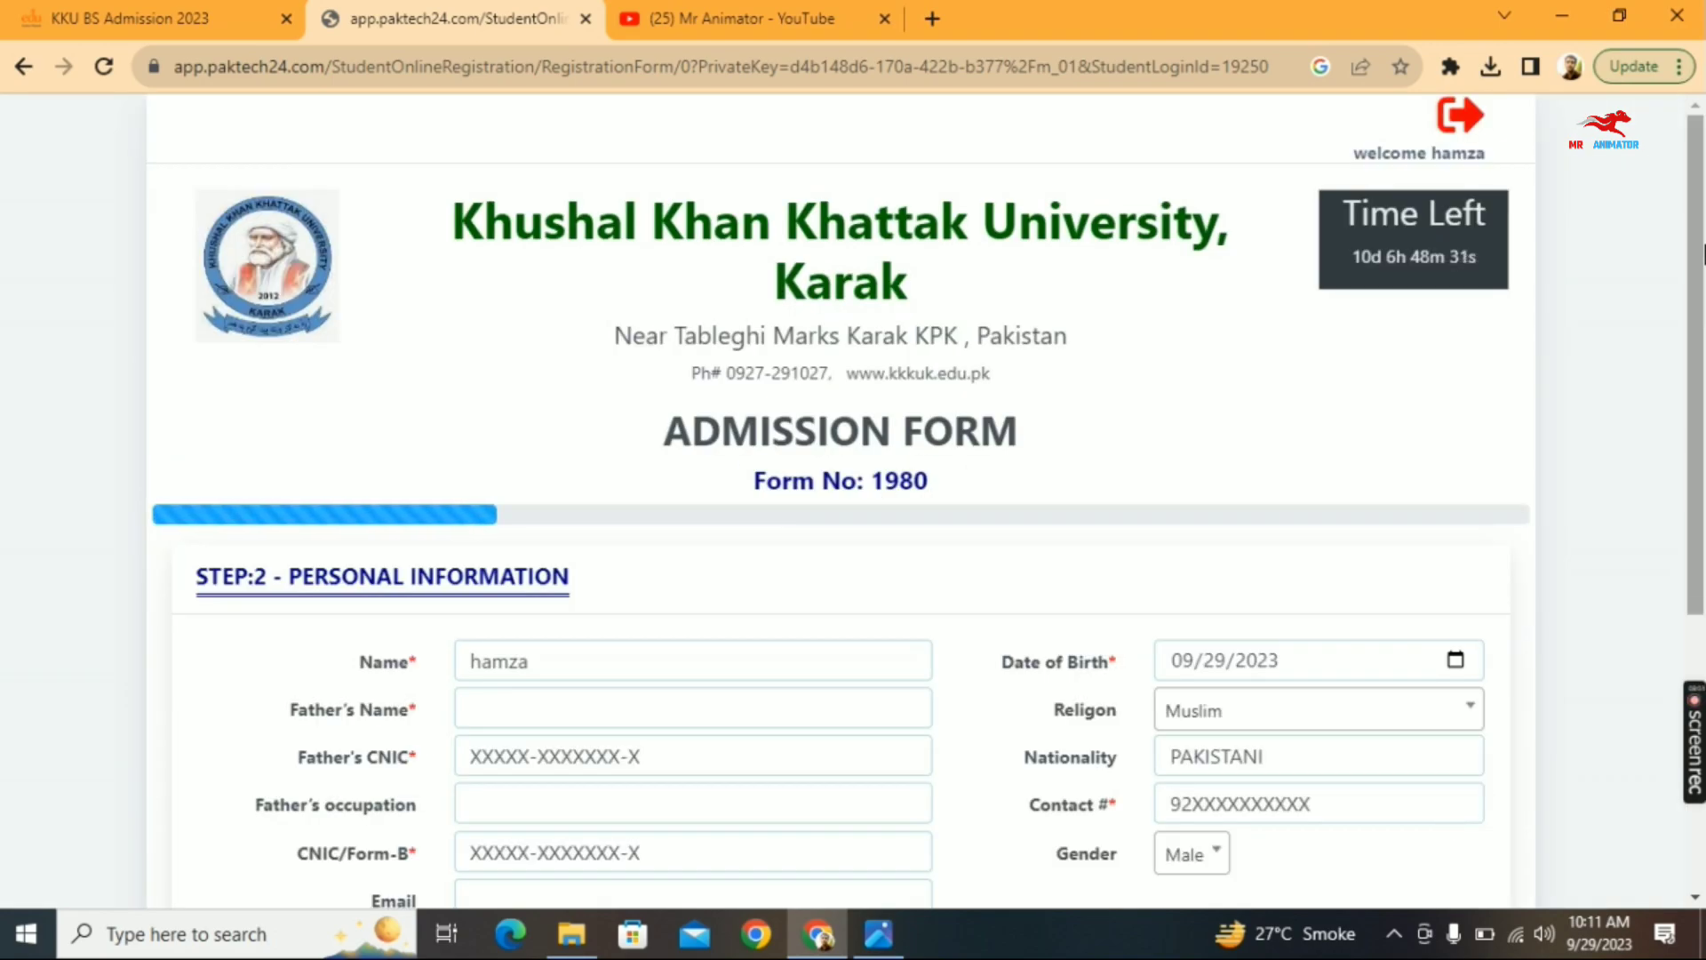
- Examine the personal information section, including the options offered for domicile, gender and hostel facility
{"action": "scroll", "coordinate": [1702, 324], "scroll_direction": "down", "scroll_amount": 2}
{"action": "left_click_drag", "start_coordinate": [1703, 346], "coordinate": [1703, 452]}
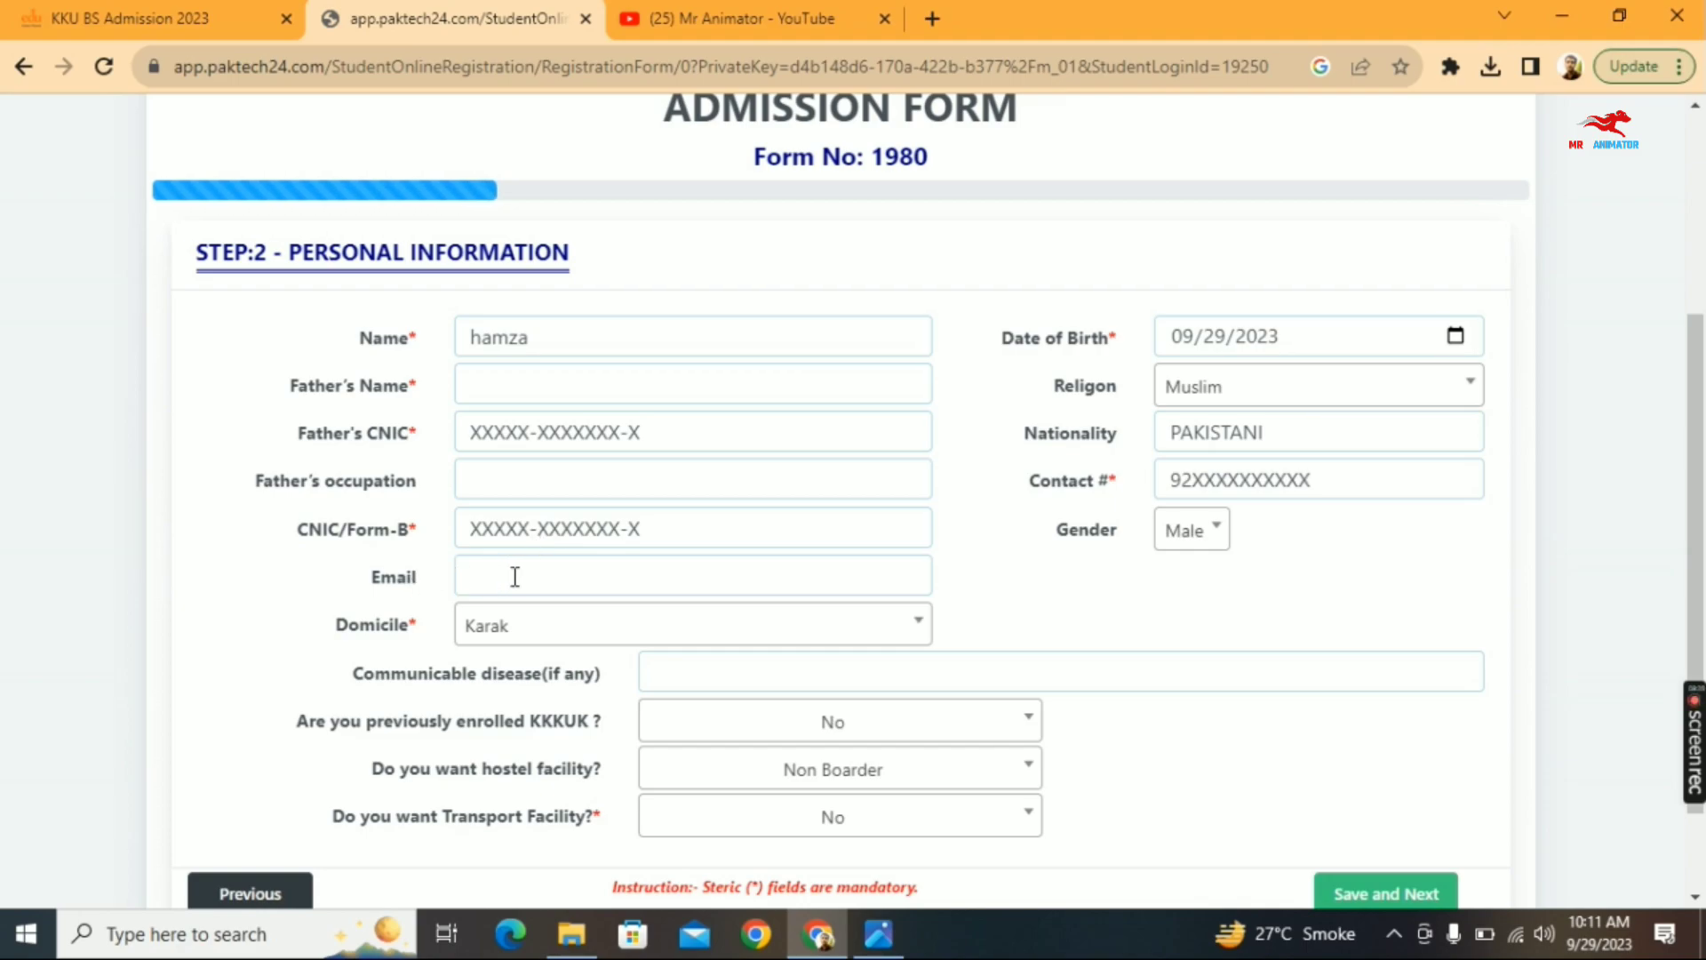
{"action": "left_click", "coordinate": [554, 634]}
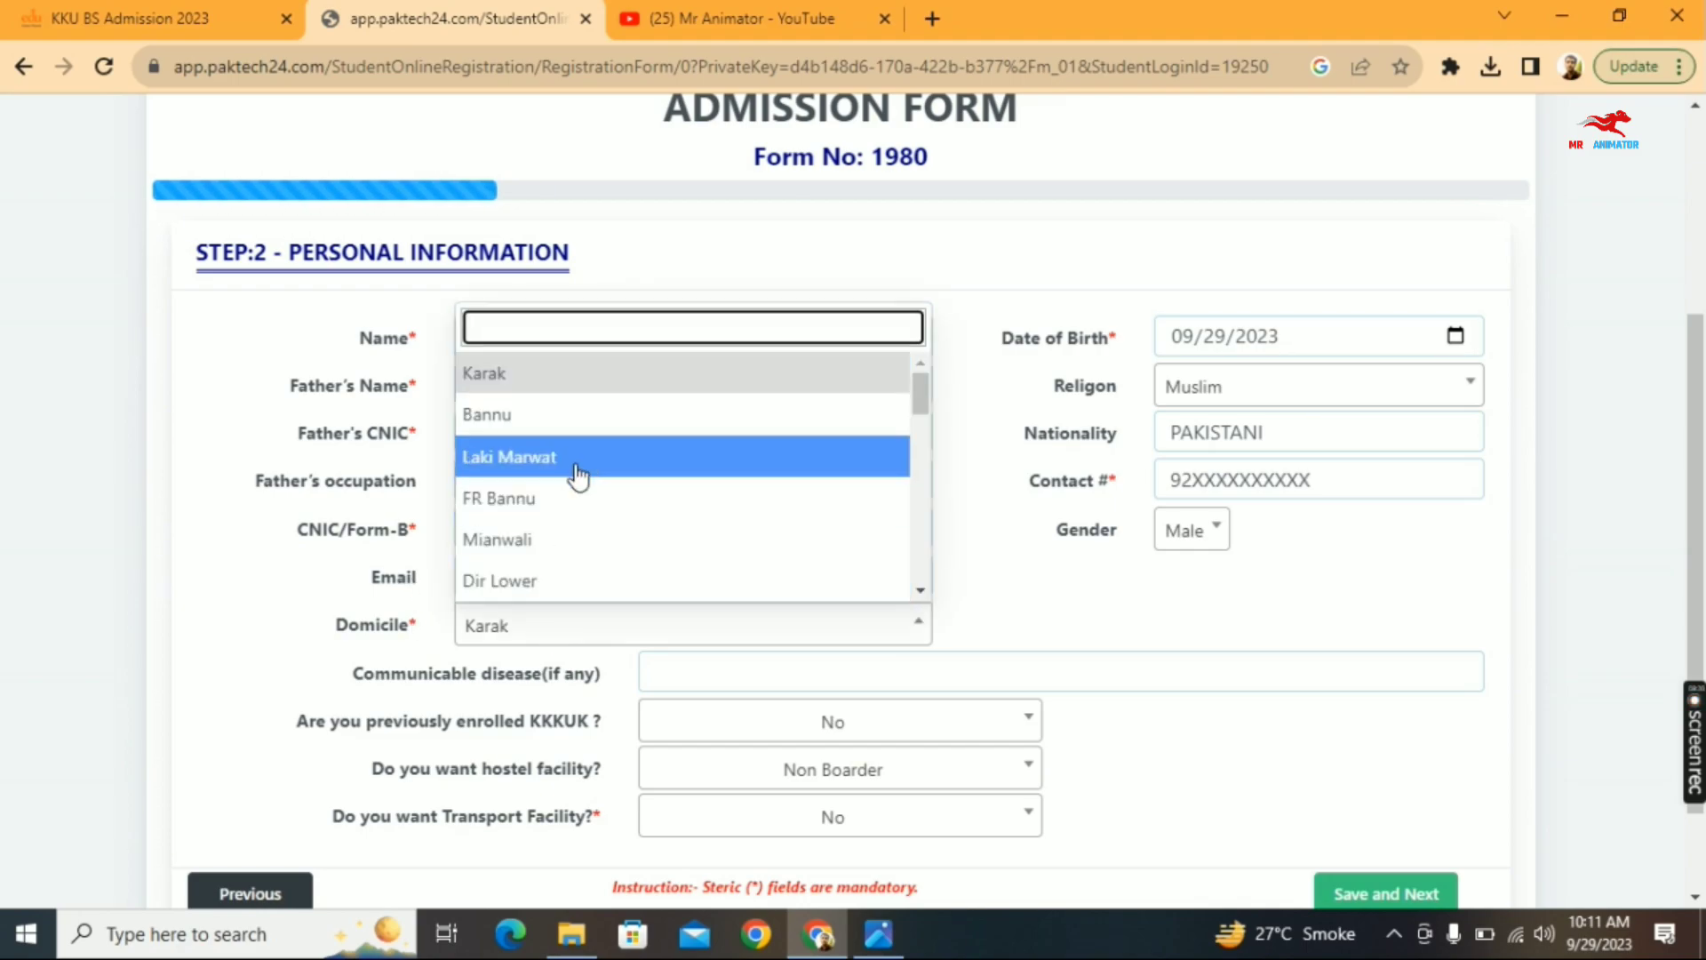
{"action": "left_click_drag", "start_coordinate": [924, 407], "coordinate": [926, 583]}
{"action": "left_click", "coordinate": [563, 675]}
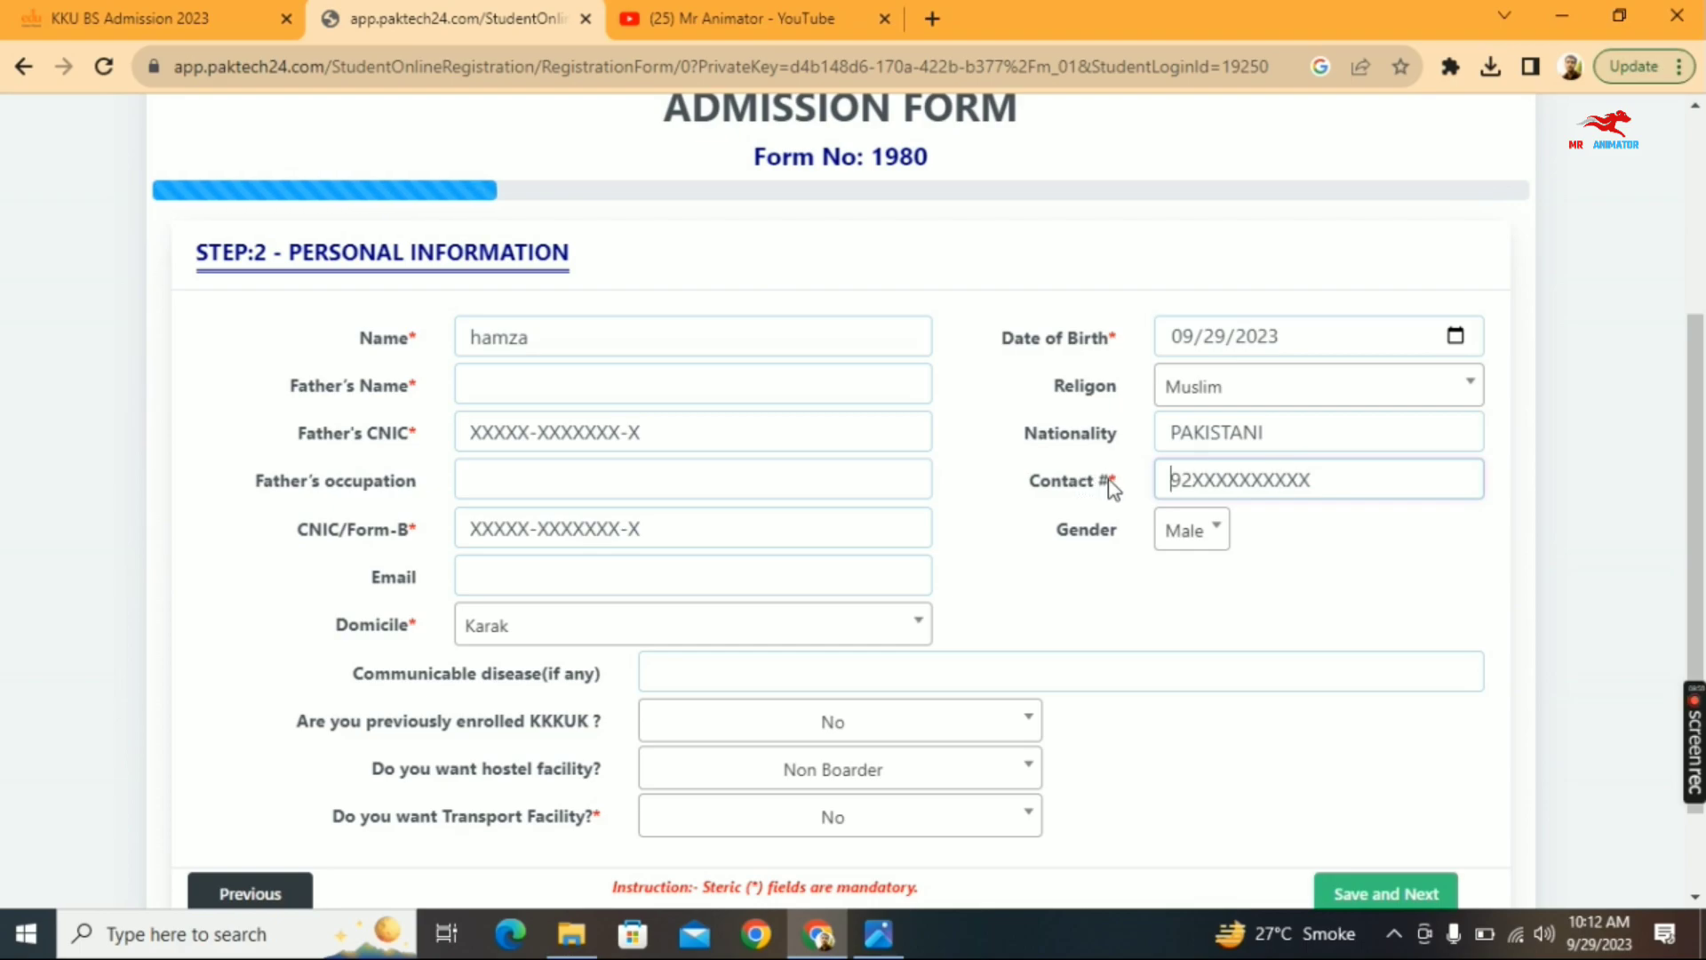
{"action": "left_click", "coordinate": [1226, 537]}
{"action": "left_click", "coordinate": [1228, 538]}
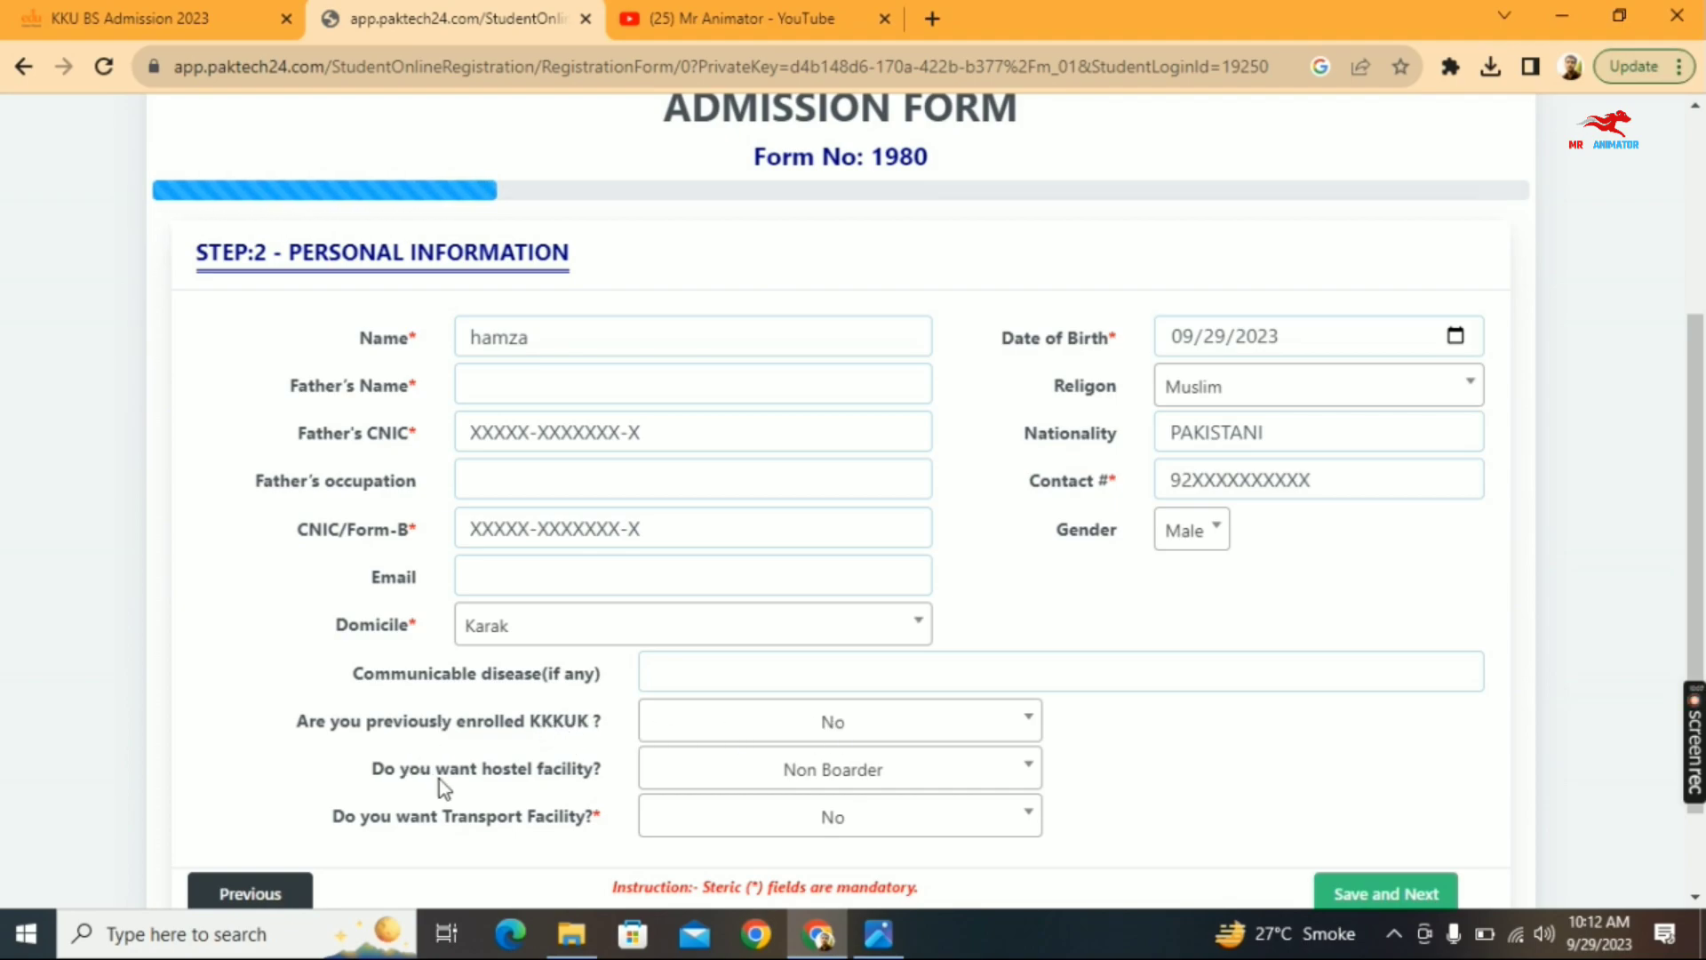
{"action": "left_click", "coordinate": [746, 777]}
{"action": "left_click", "coordinate": [728, 739]}
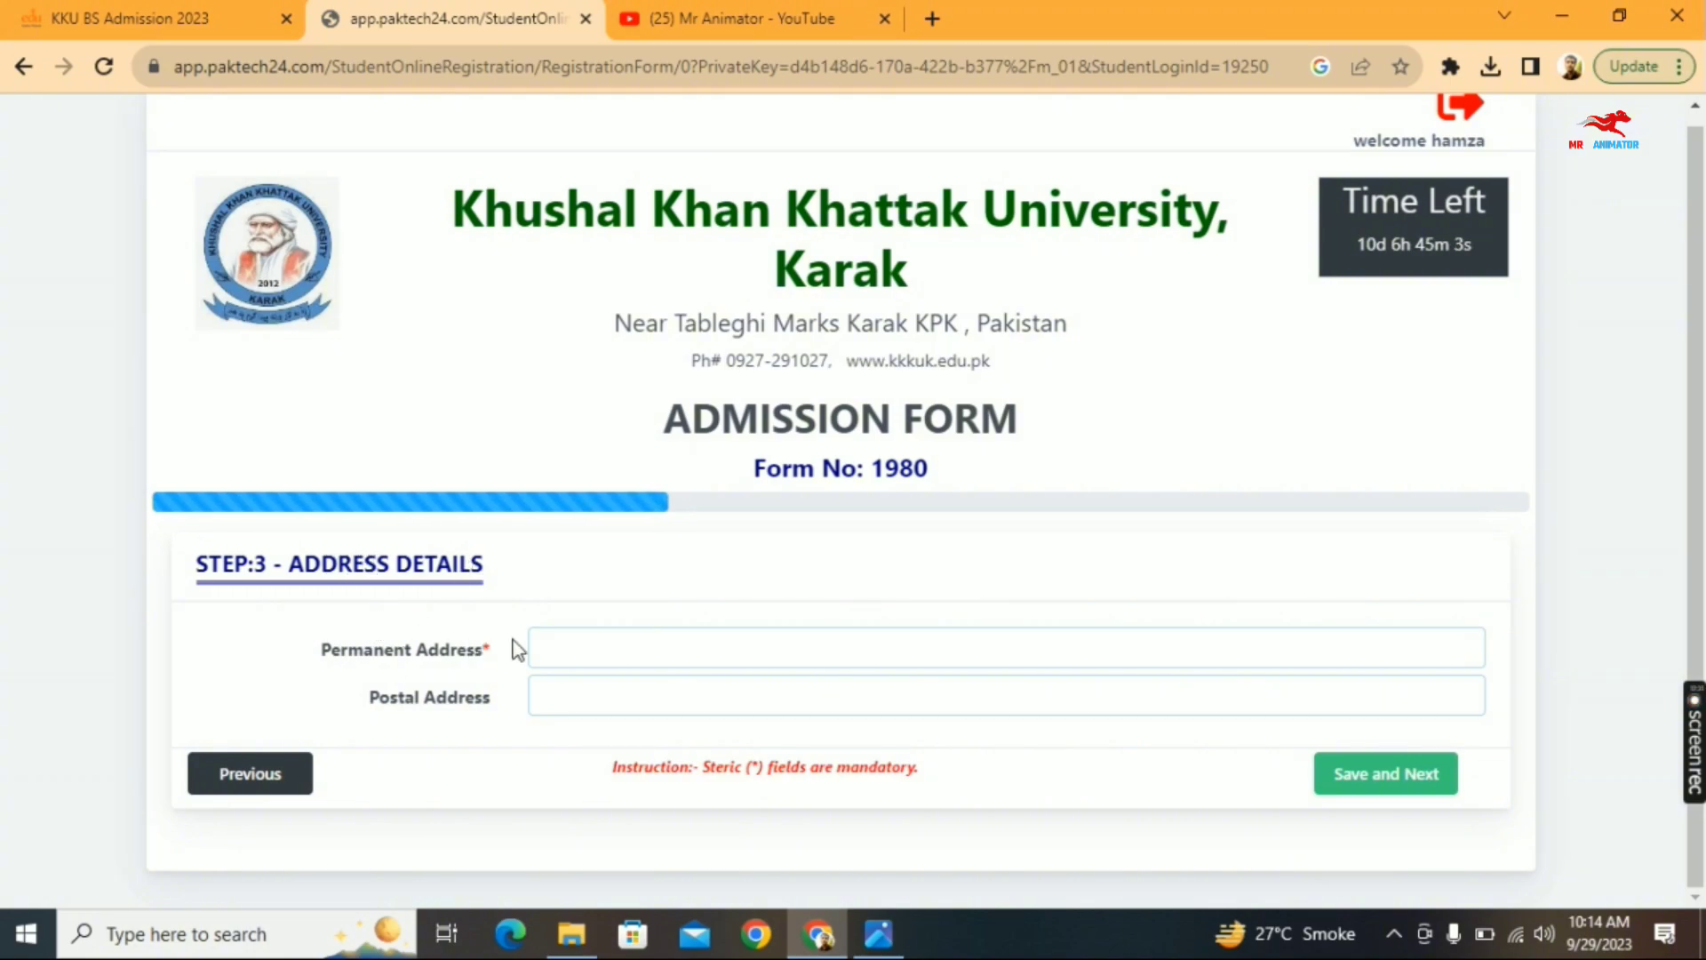
- Fill in the permanent and postal addresses and save the address details
{"action": "left_click", "coordinate": [604, 655]}
{"action": "type", "text": "swtd"}
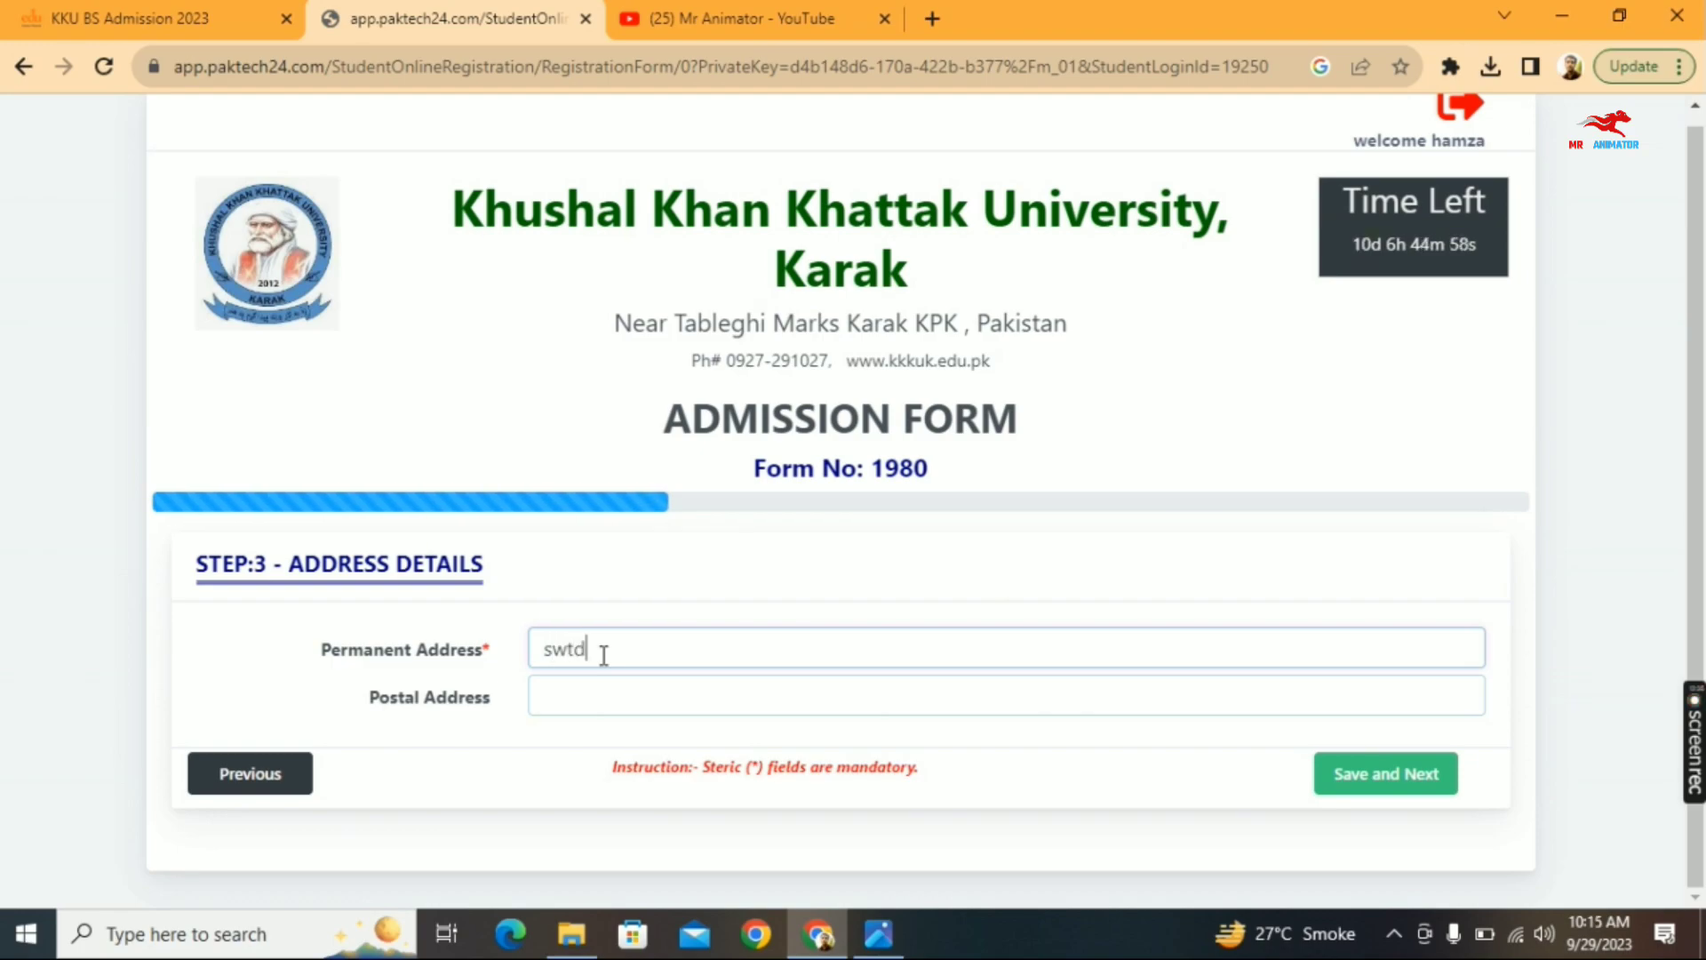
{"action": "left_click", "coordinate": [608, 705]}
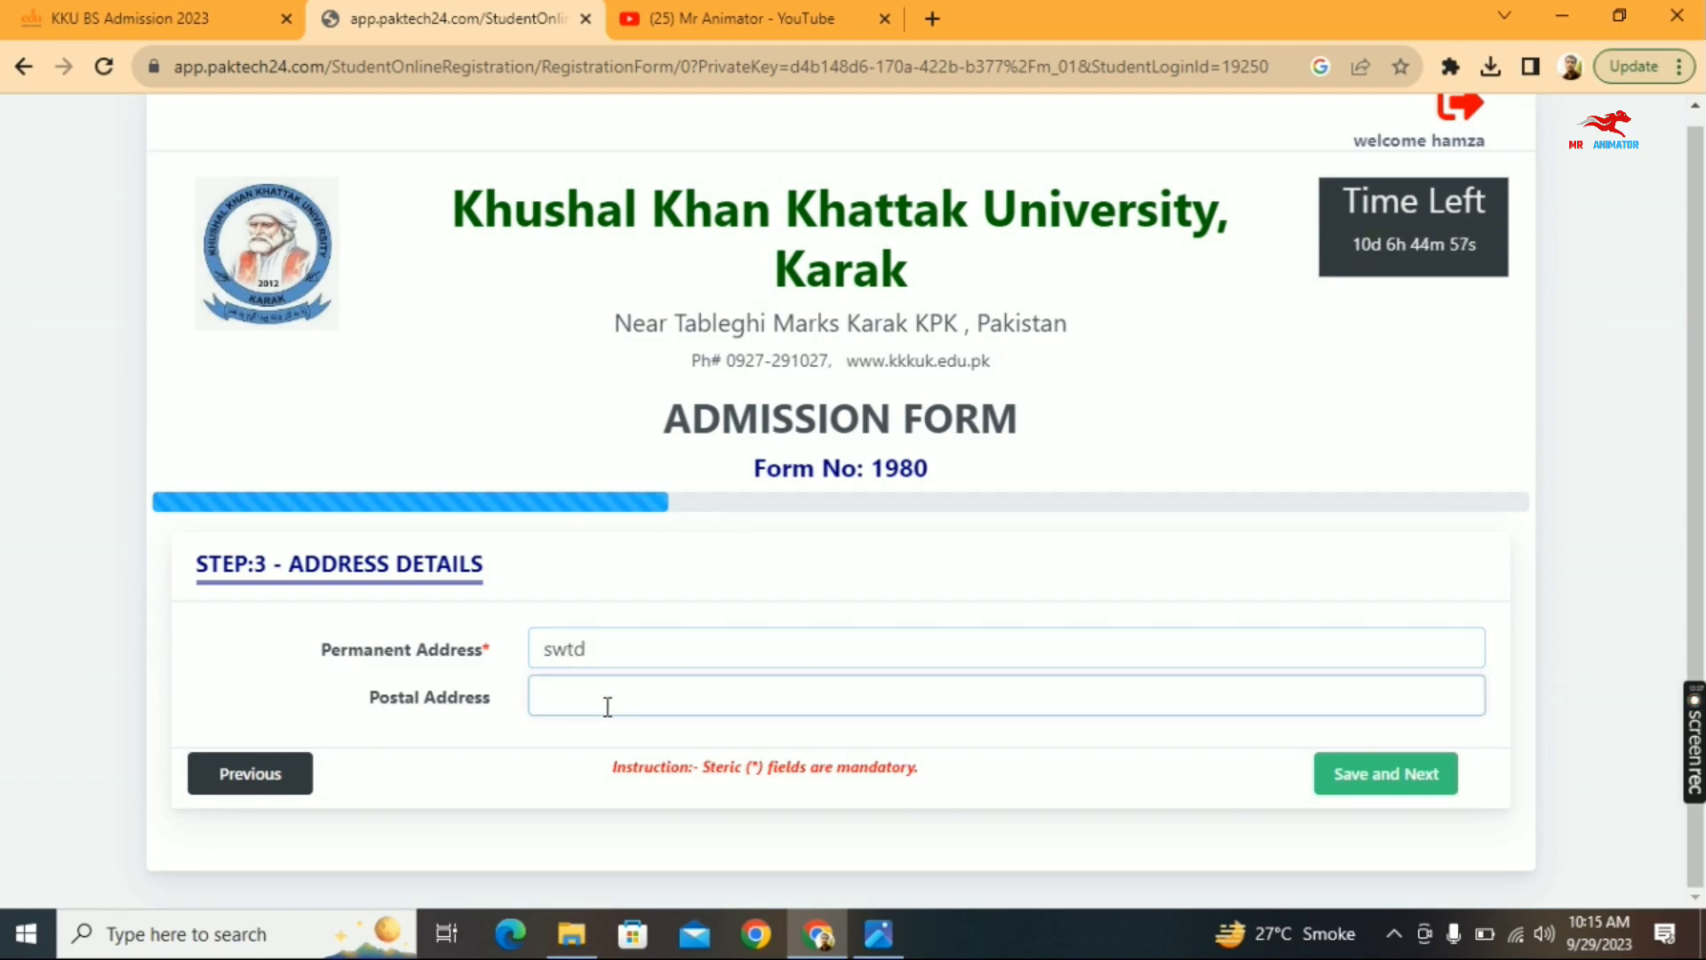
{"action": "type", "text": "swtd"}
{"action": "left_click", "coordinate": [1326, 775]}
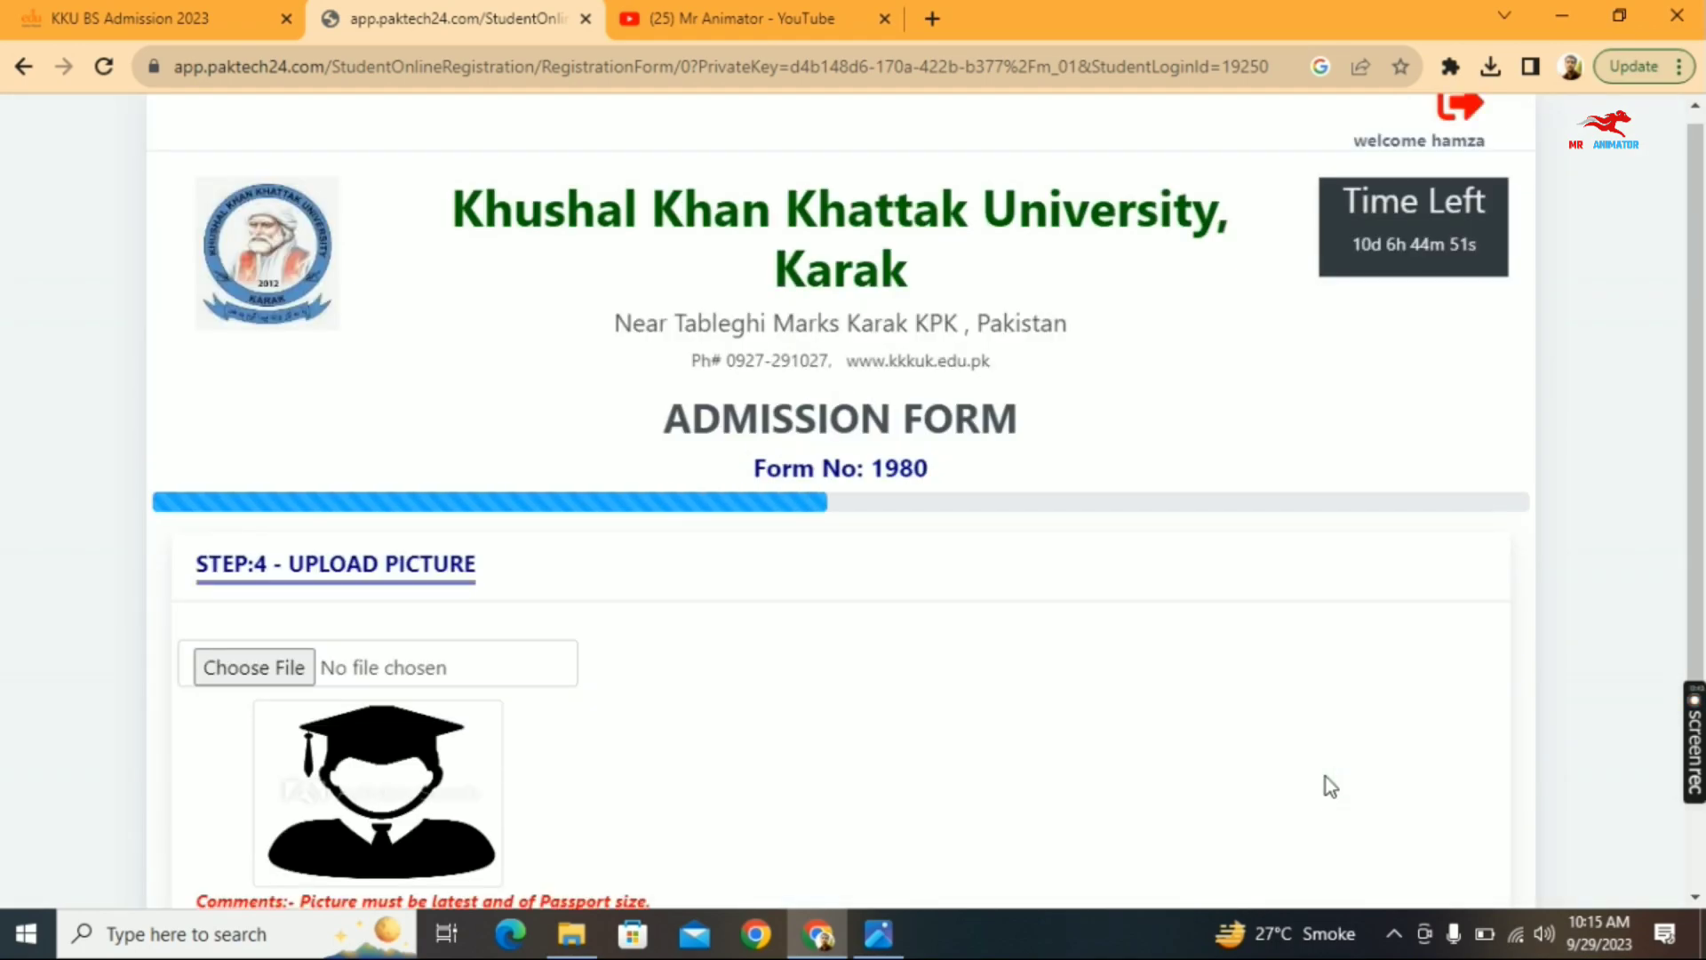
- Go through the picture upload and academic qualification sections of the admission form, saving each one
{"action": "scroll", "coordinate": [1695, 480], "scroll_direction": "down", "scroll_amount": 3}
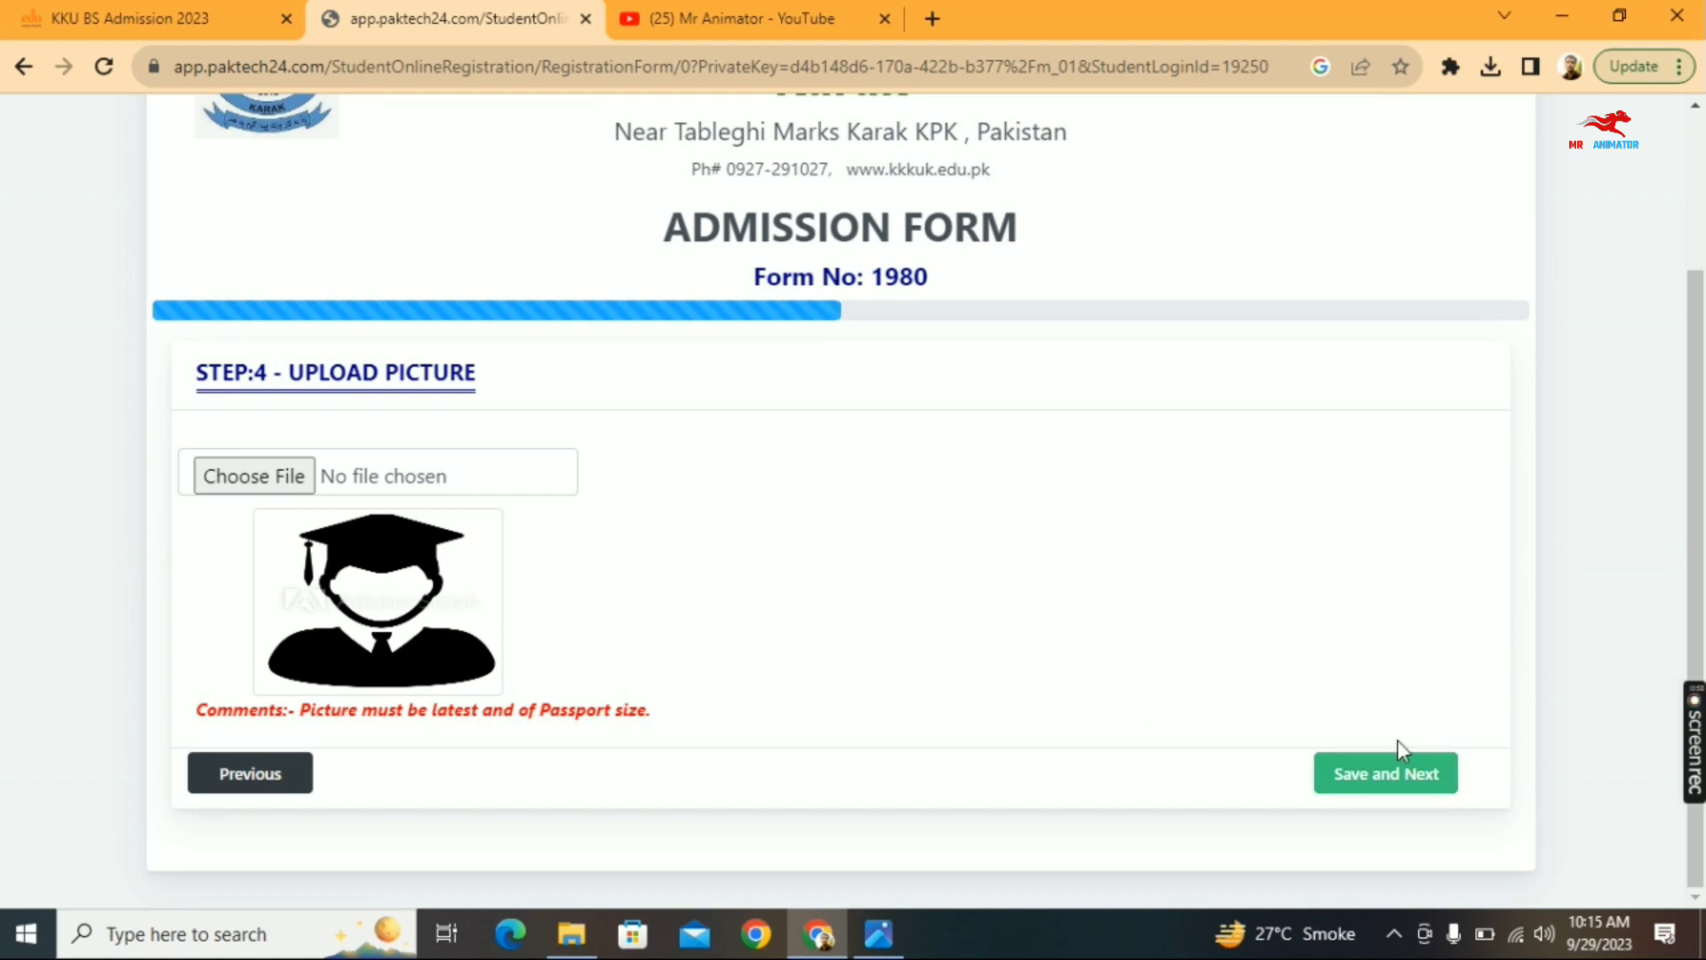
{"action": "left_click", "coordinate": [1393, 782]}
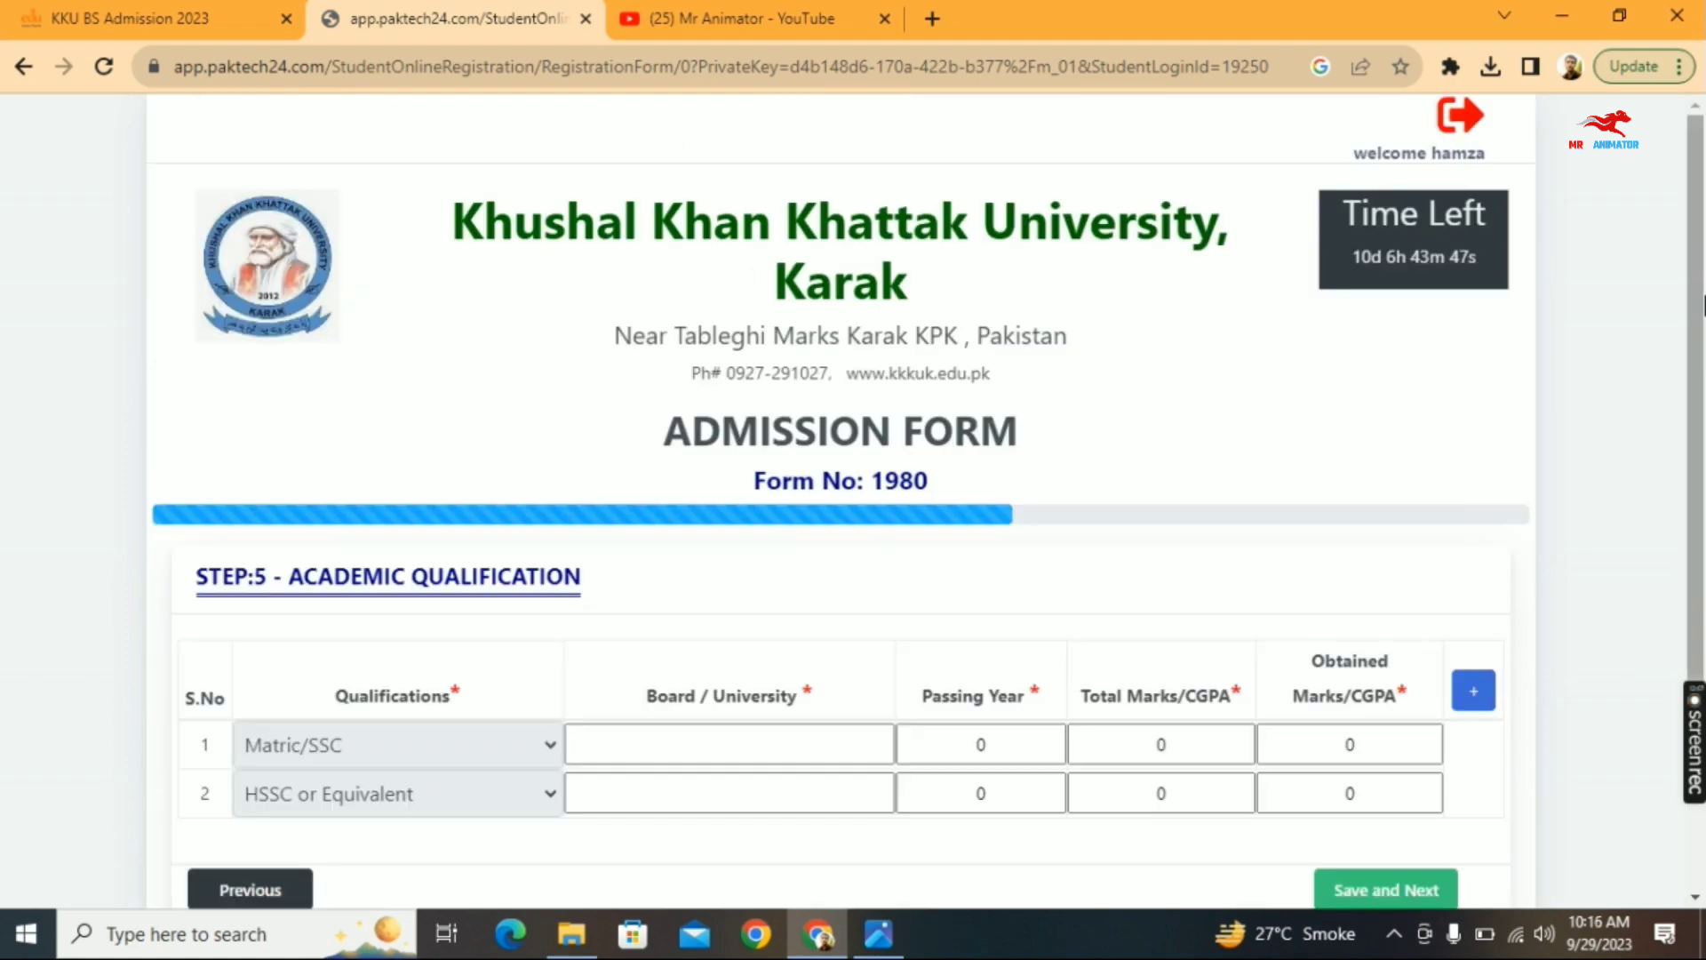
{"action": "scroll", "coordinate": [1702, 305], "scroll_direction": "down", "scroll_amount": 1}
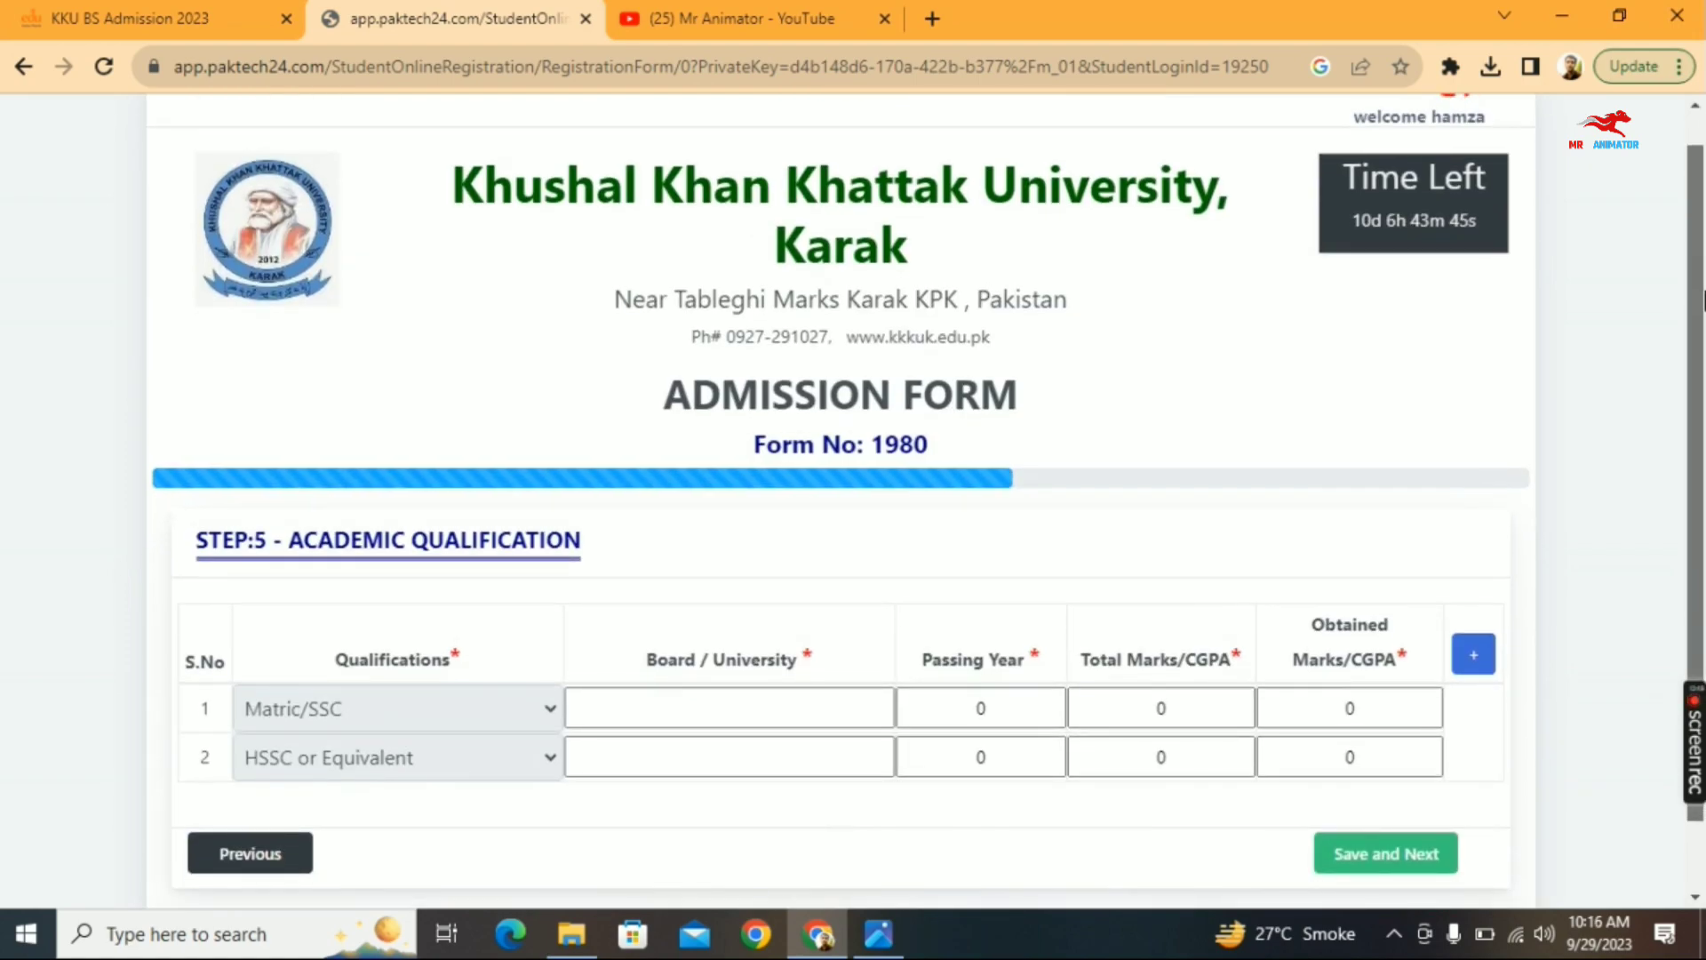
{"action": "scroll", "coordinate": [1702, 302], "scroll_direction": "down", "scroll_amount": 1}
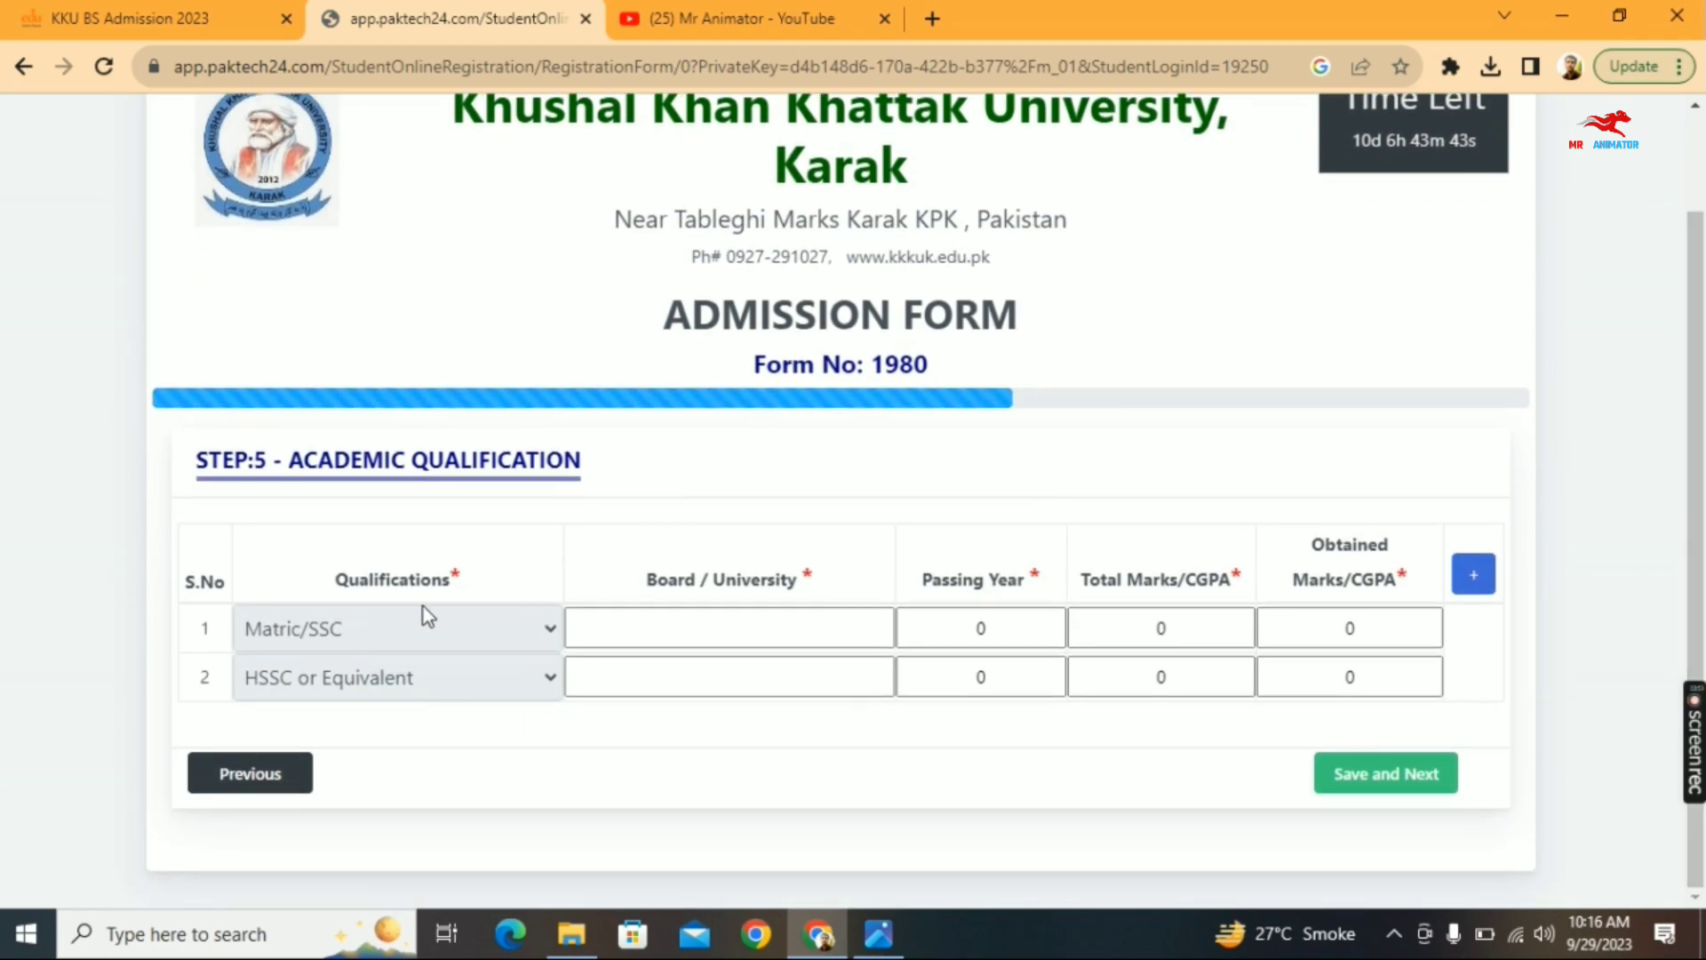
{"action": "left_click", "coordinate": [617, 639]}
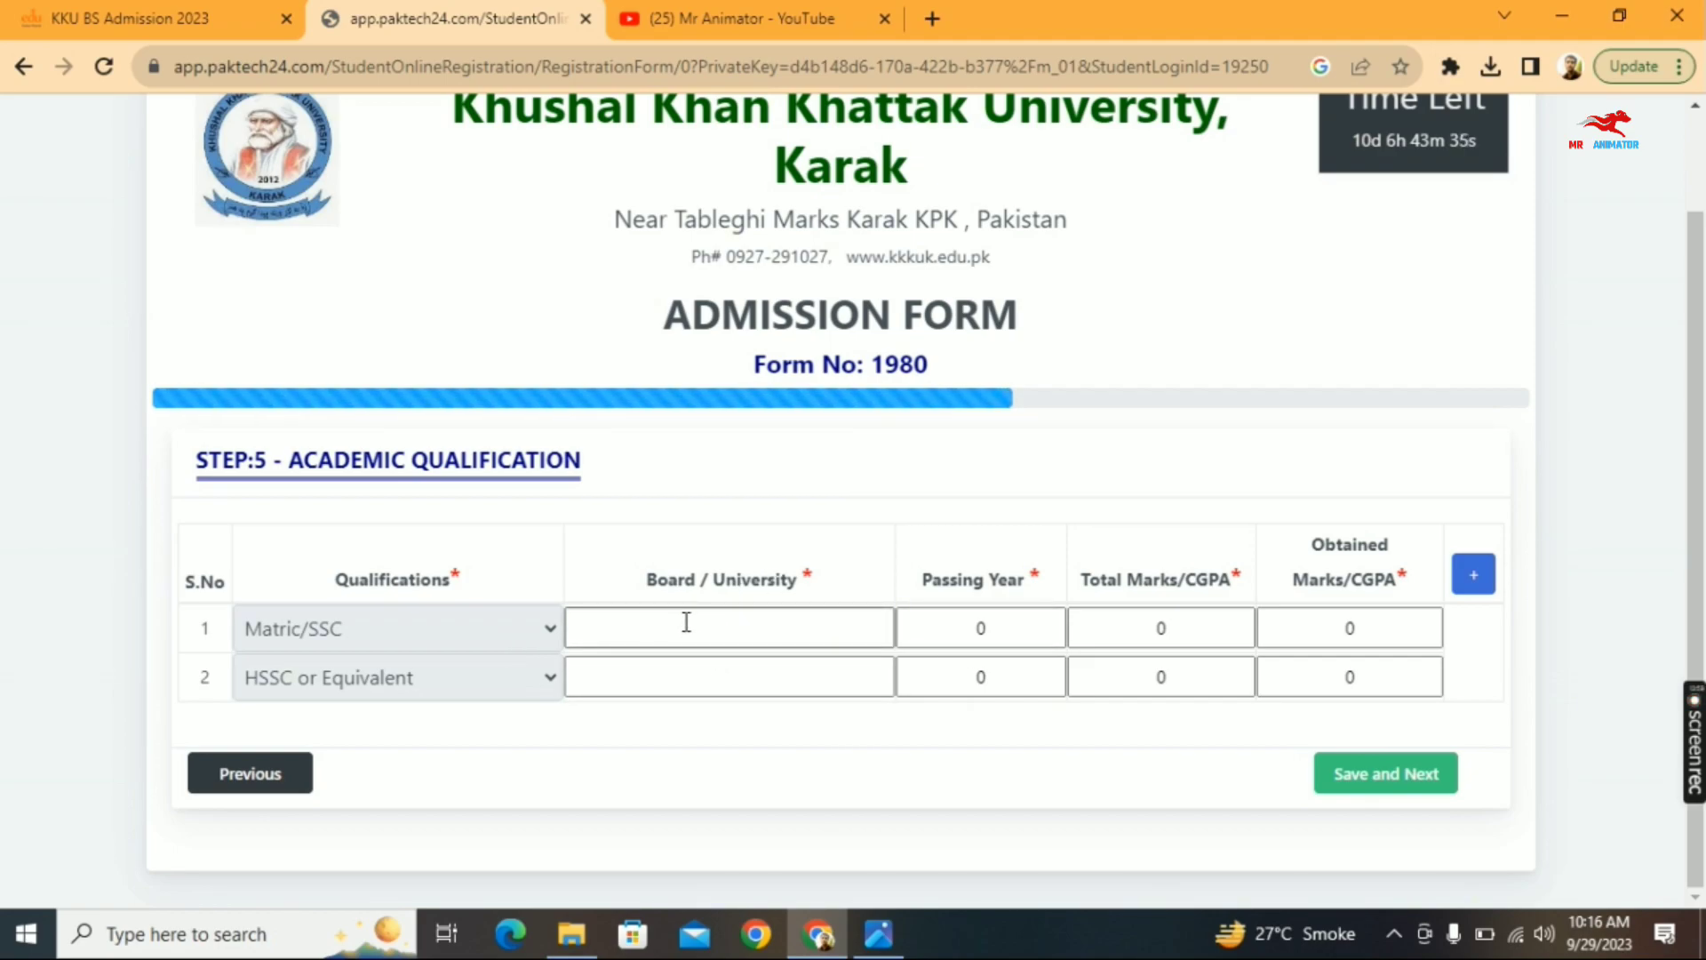
{"action": "left_click", "coordinate": [973, 630]}
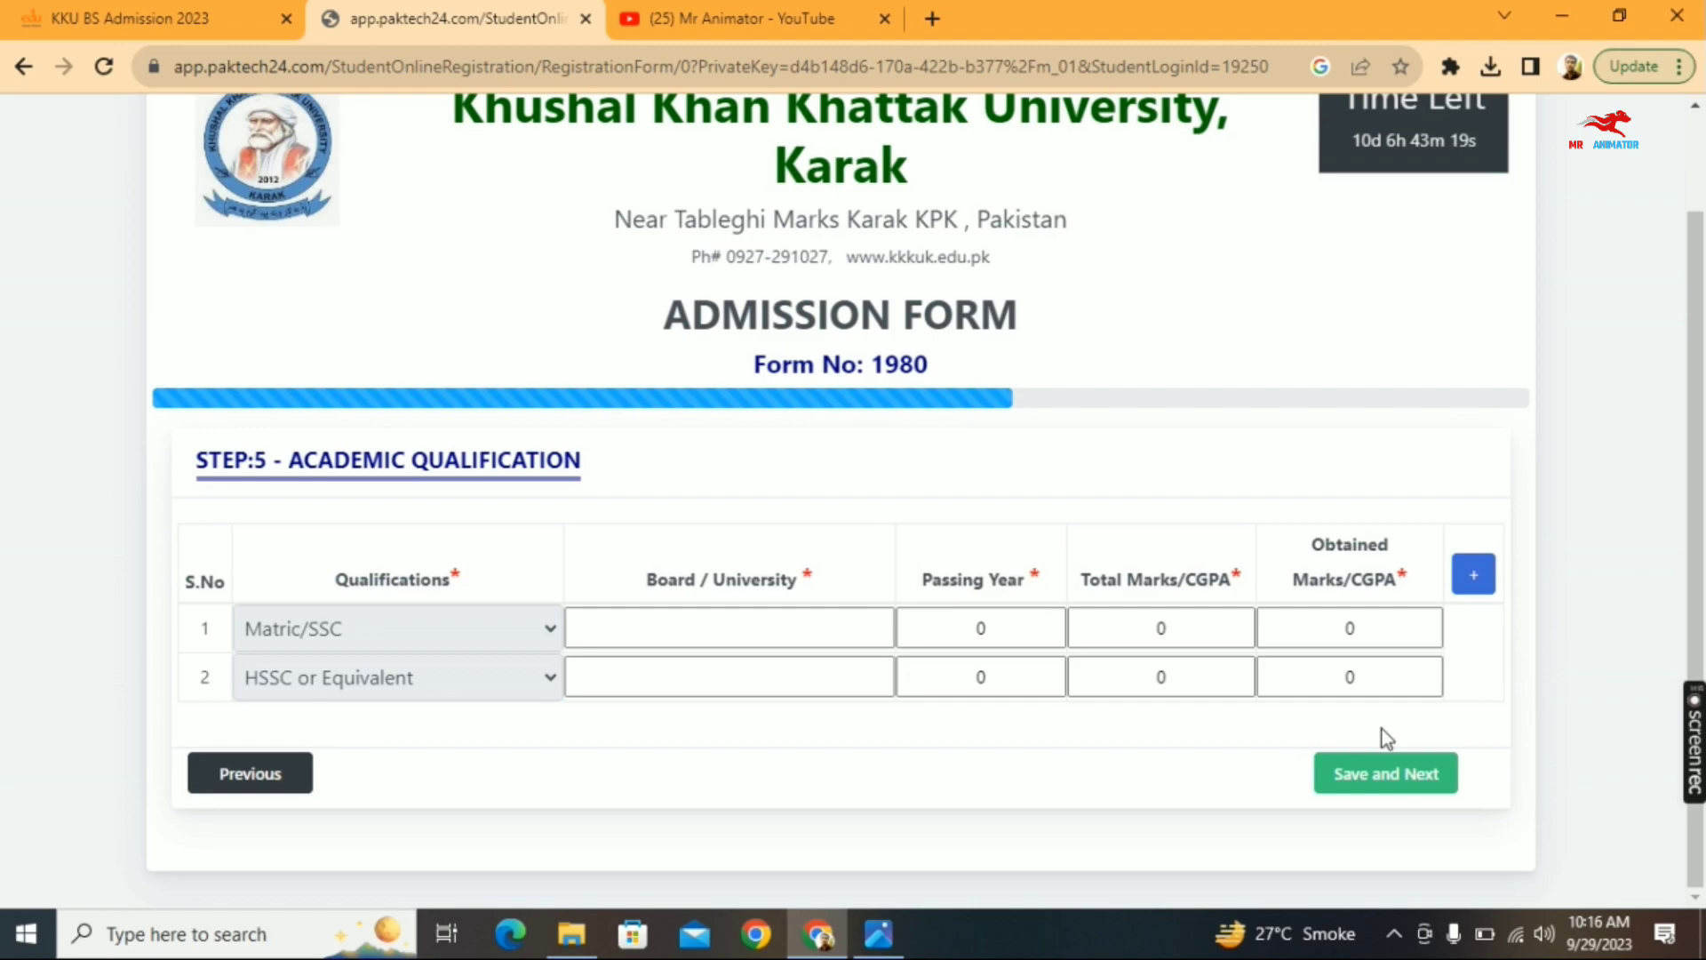
{"action": "left_click", "coordinate": [1381, 776]}
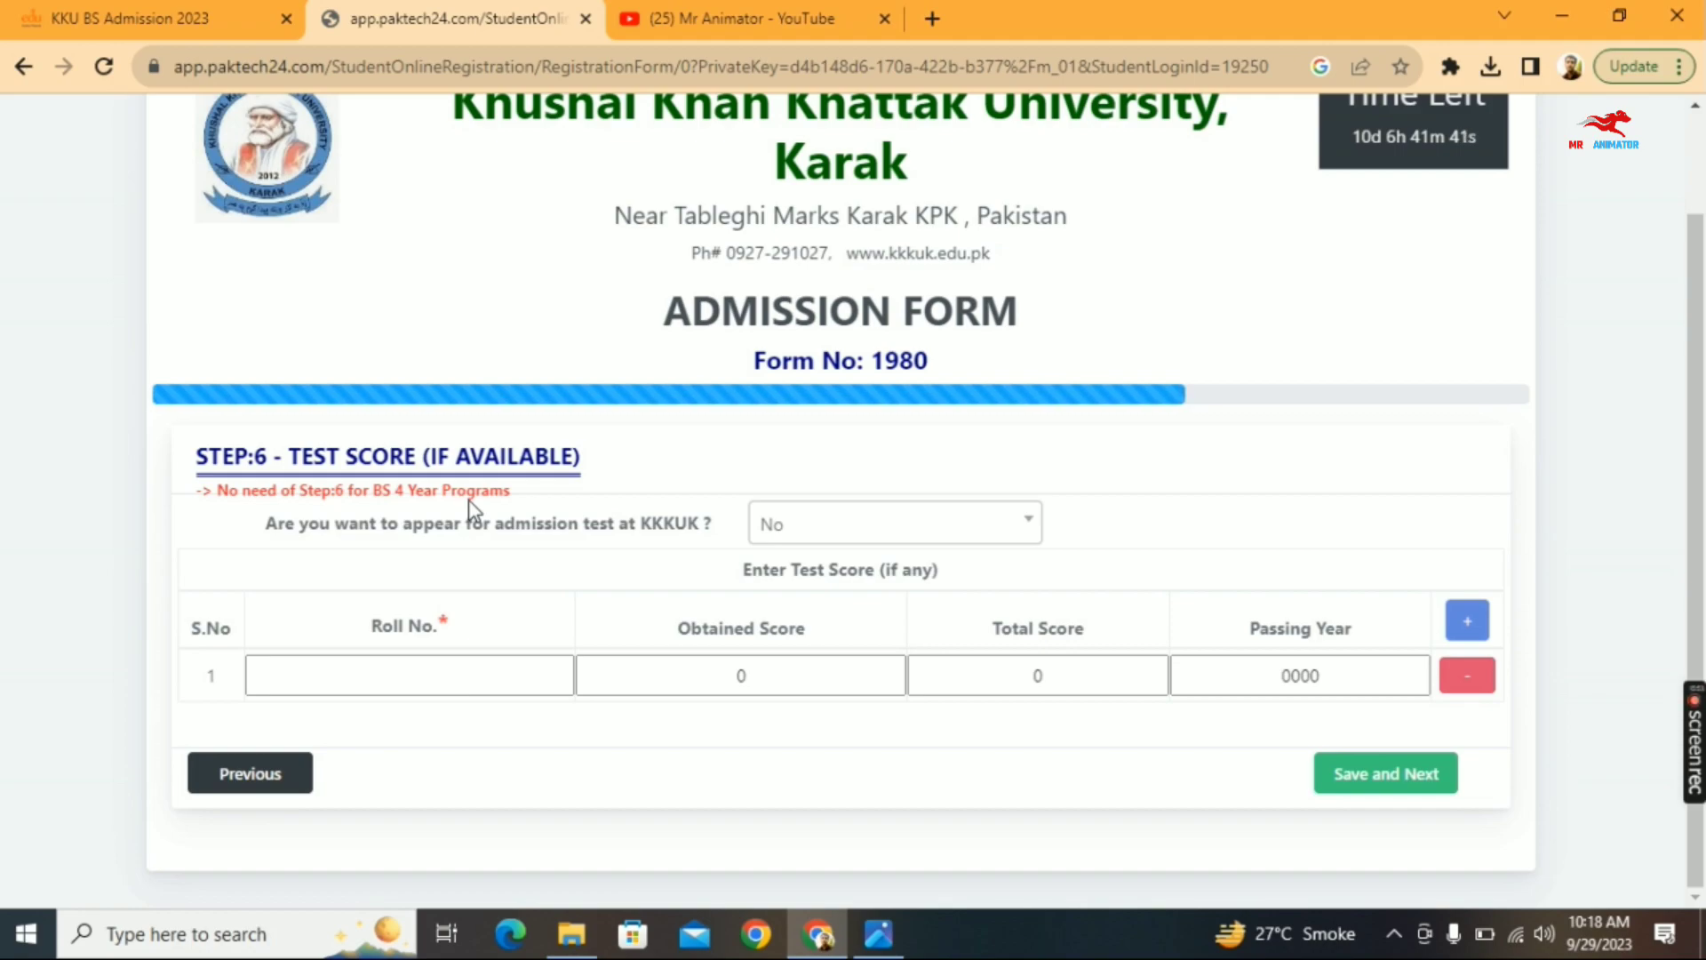
- Save the test score and employment record sections with their default answers and proceed to the important notes
{"action": "left_click", "coordinate": [1350, 765]}
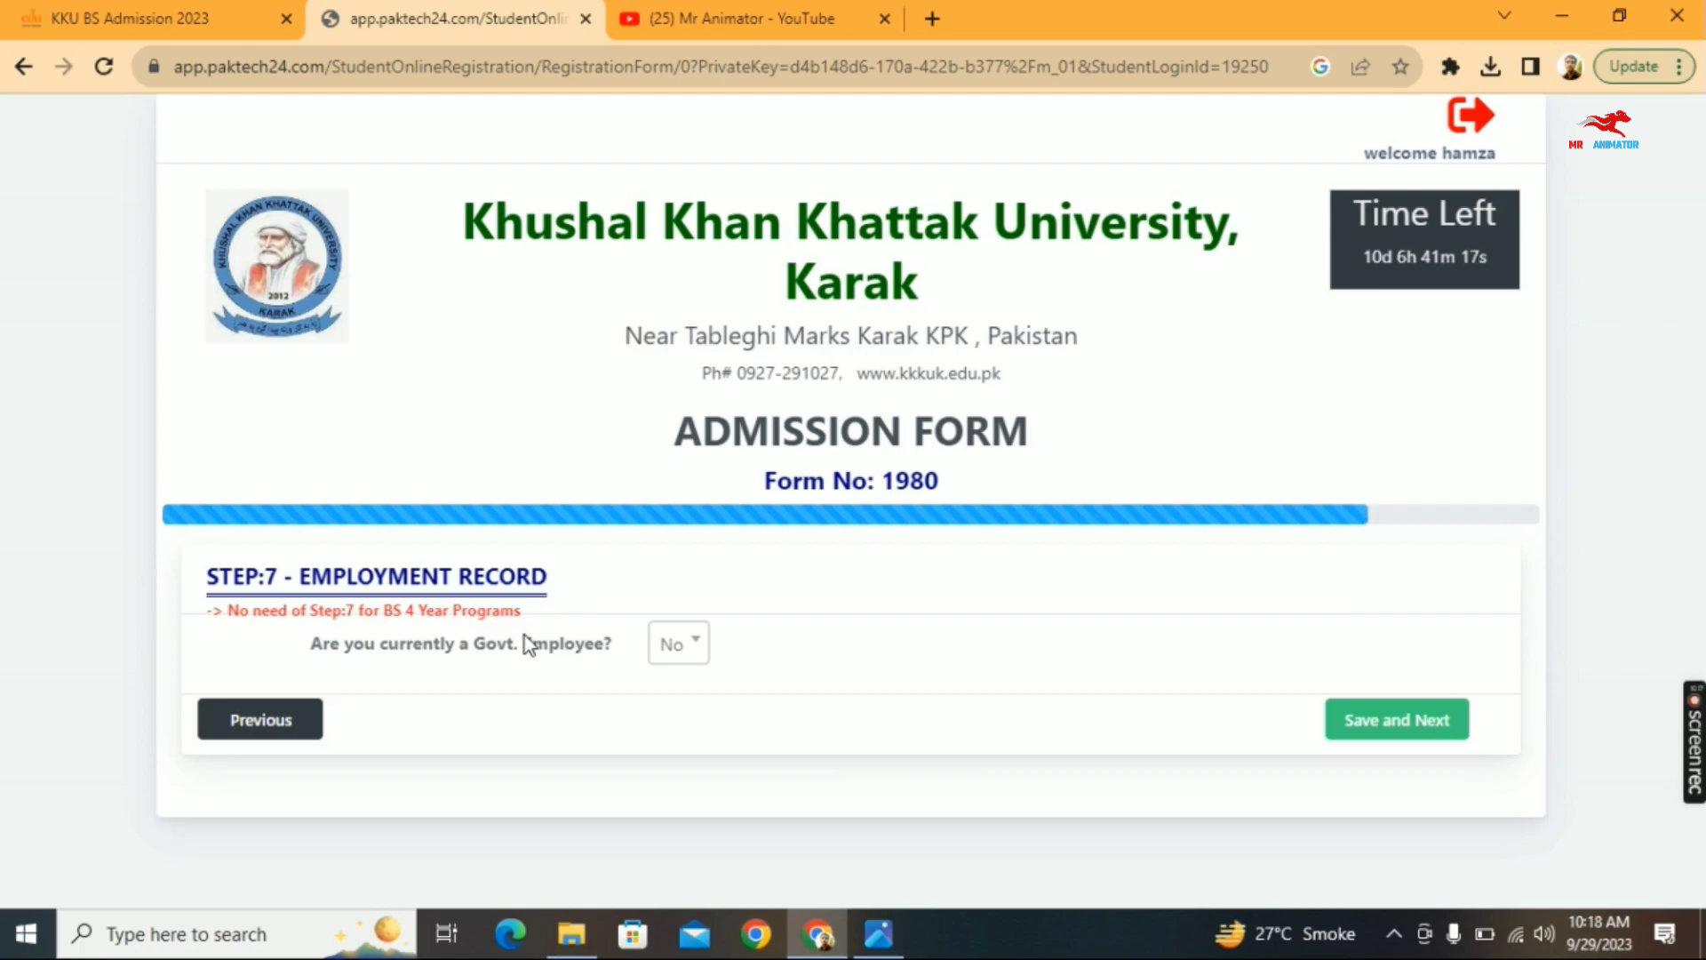
{"action": "left_click", "coordinate": [1383, 724]}
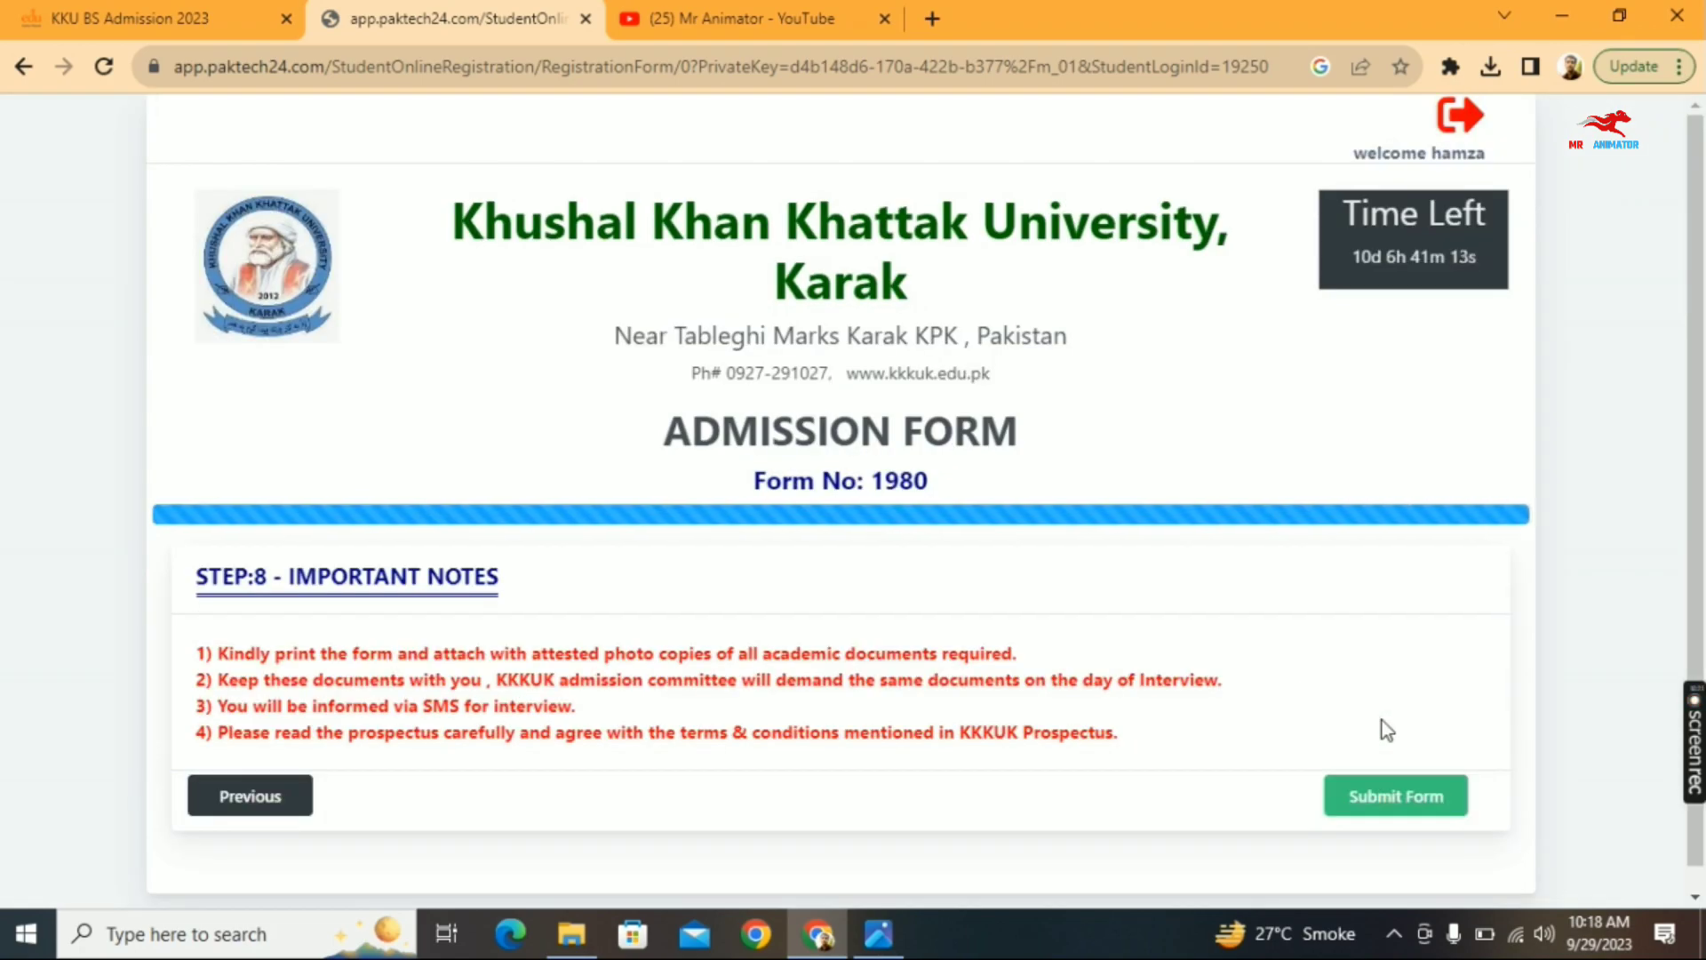
{"action": "scroll", "coordinate": [1693, 498], "scroll_direction": "down", "scroll_amount": 1}
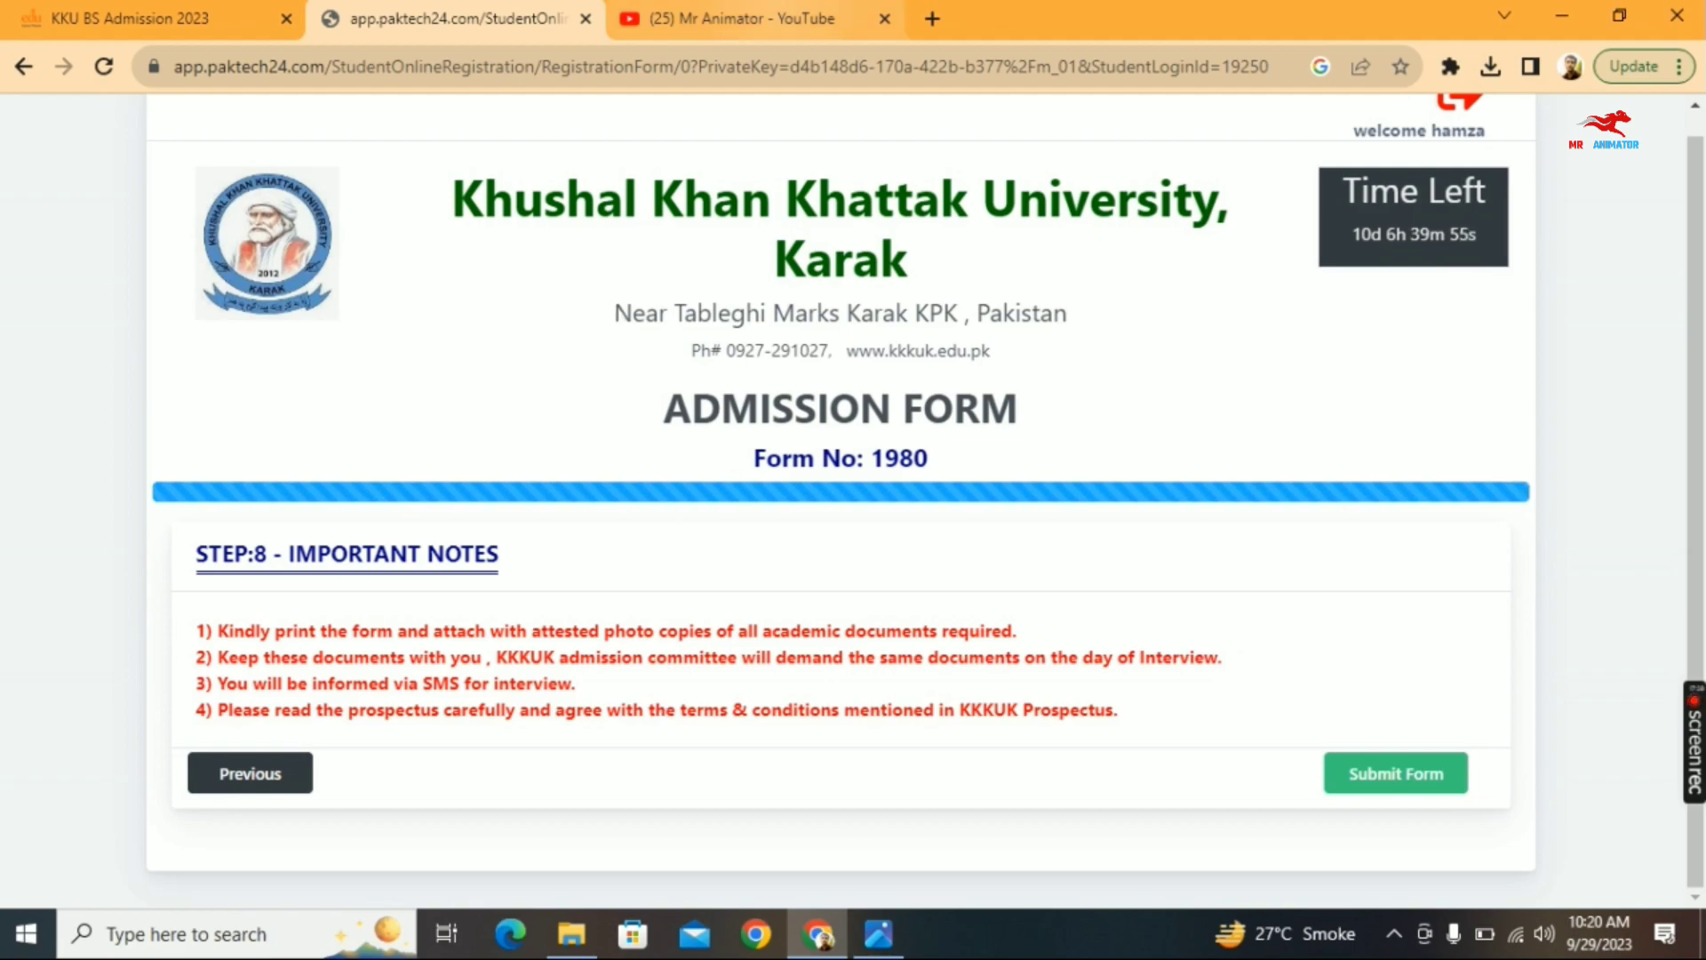
- Switch to YouTube and view the Mr Animator channel page
{"action": "left_click", "coordinate": [729, 18]}
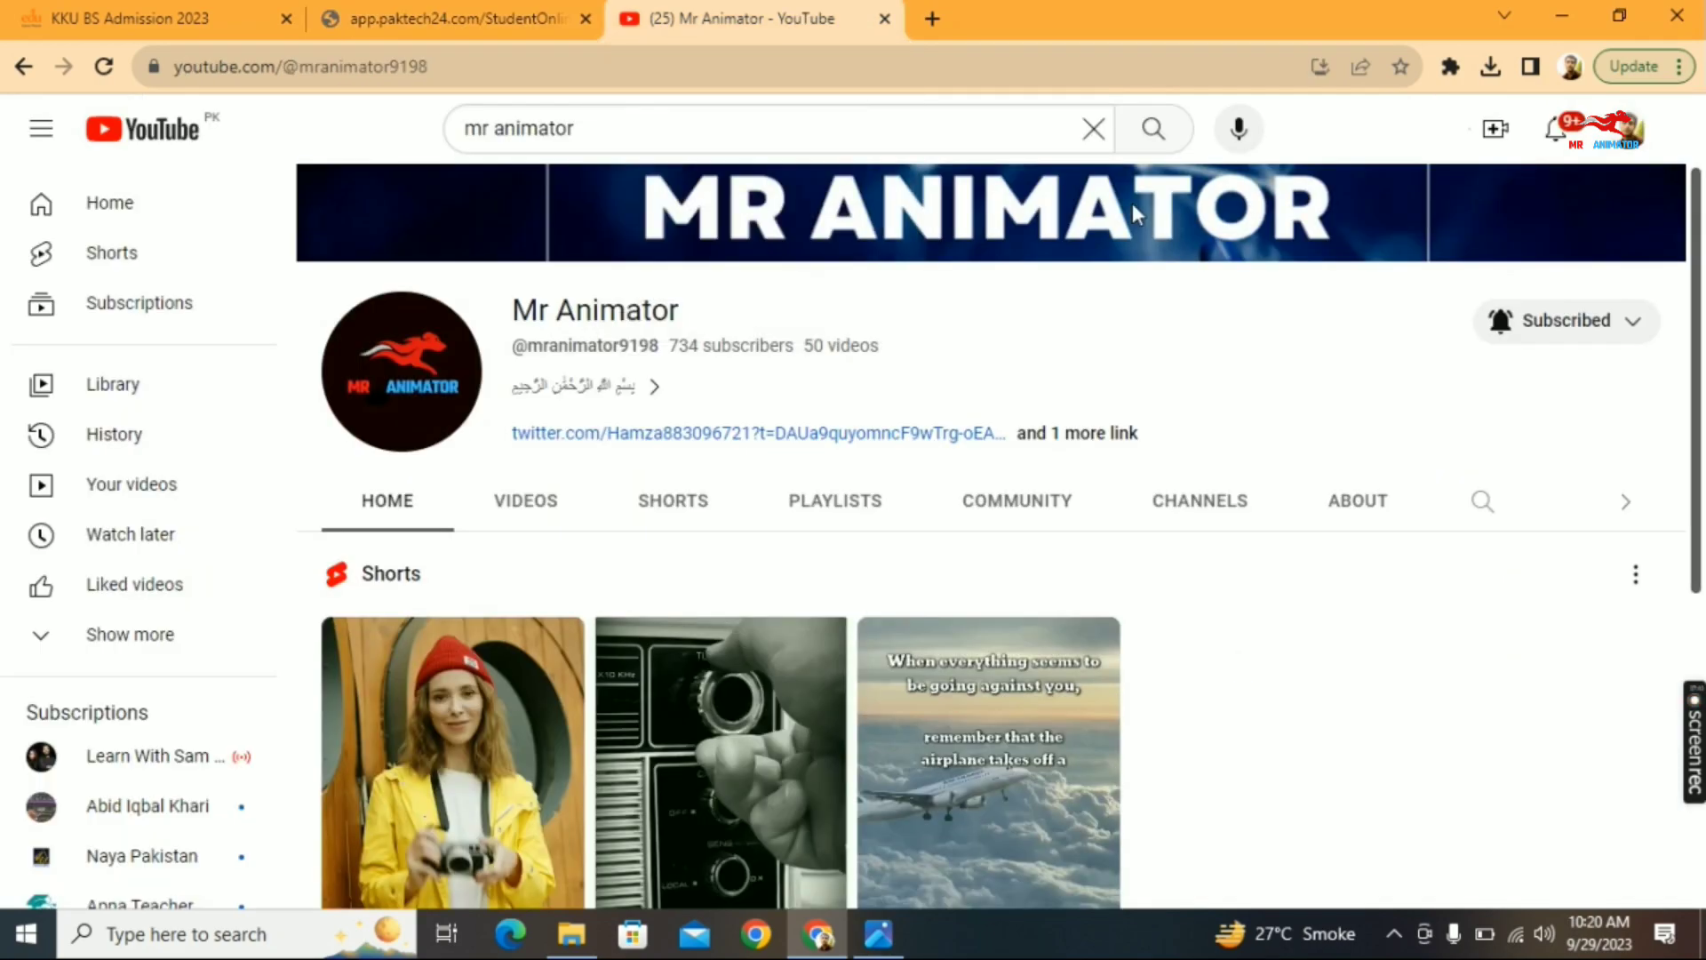
{"action": "left_click_drag", "start_coordinate": [1704, 240], "coordinate": [1704, 153]}
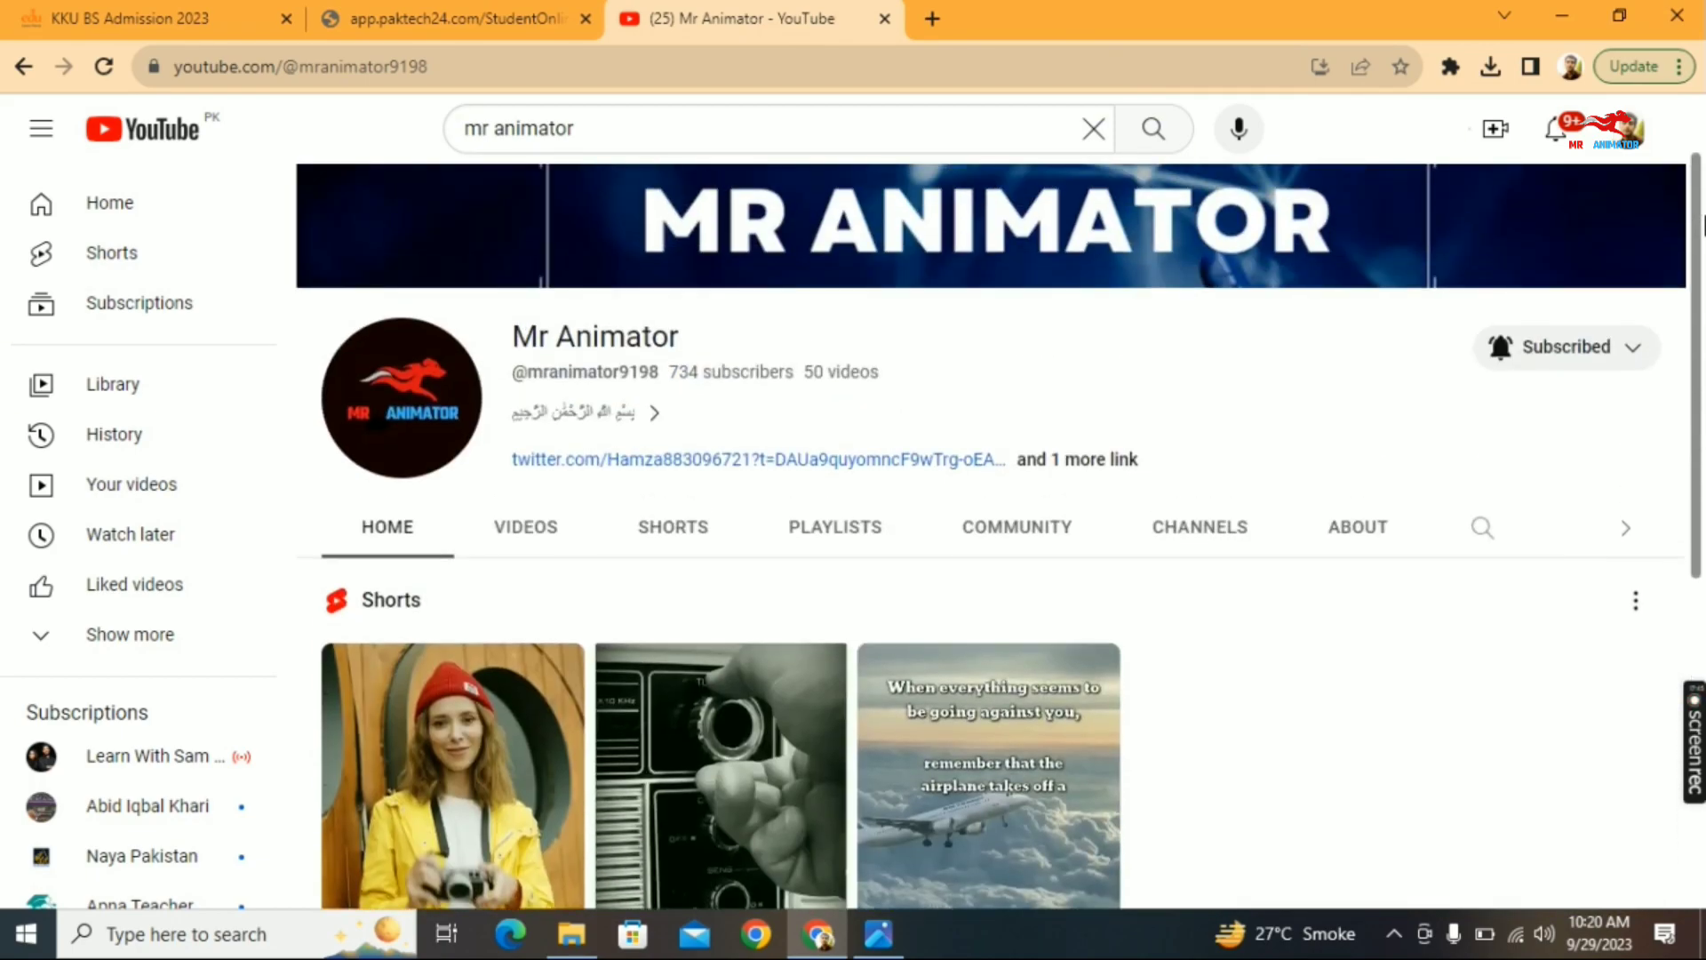